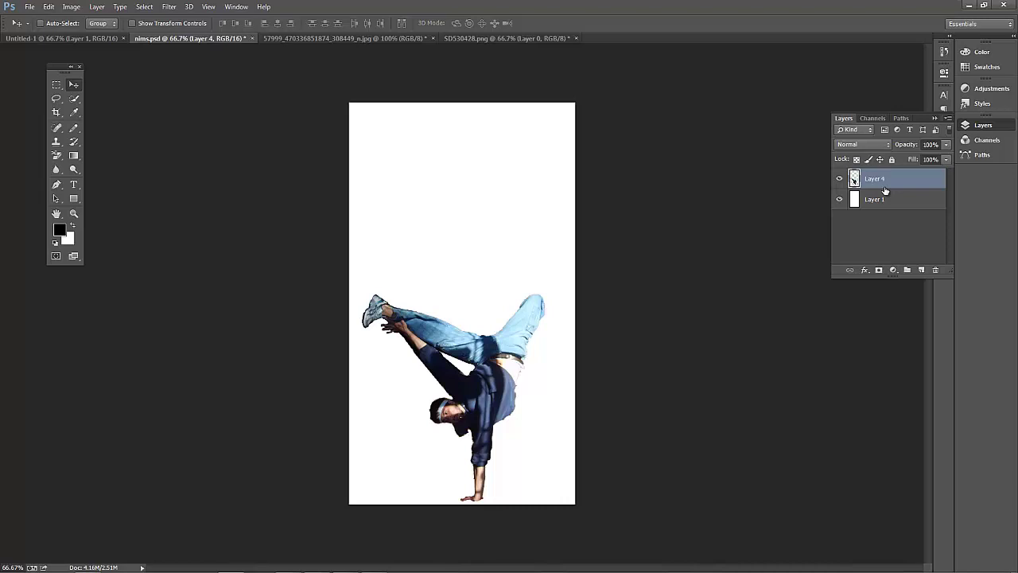
# Add the horizontal text "Repsoul" and move it fully into view above the dancer.
pyautogui.click(75, 185)
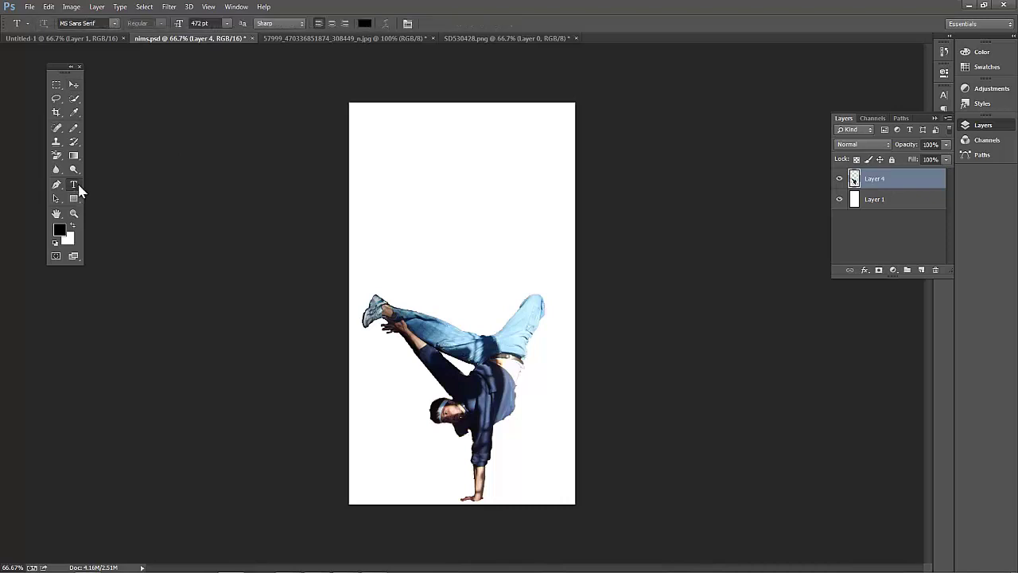
pyautogui.click(376, 146)
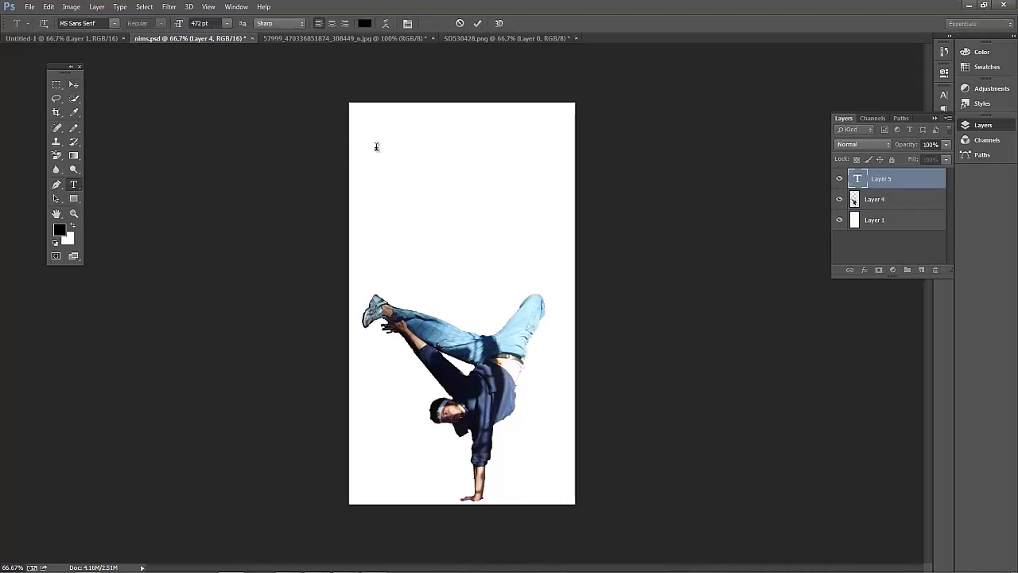
pyautogui.write('Re')
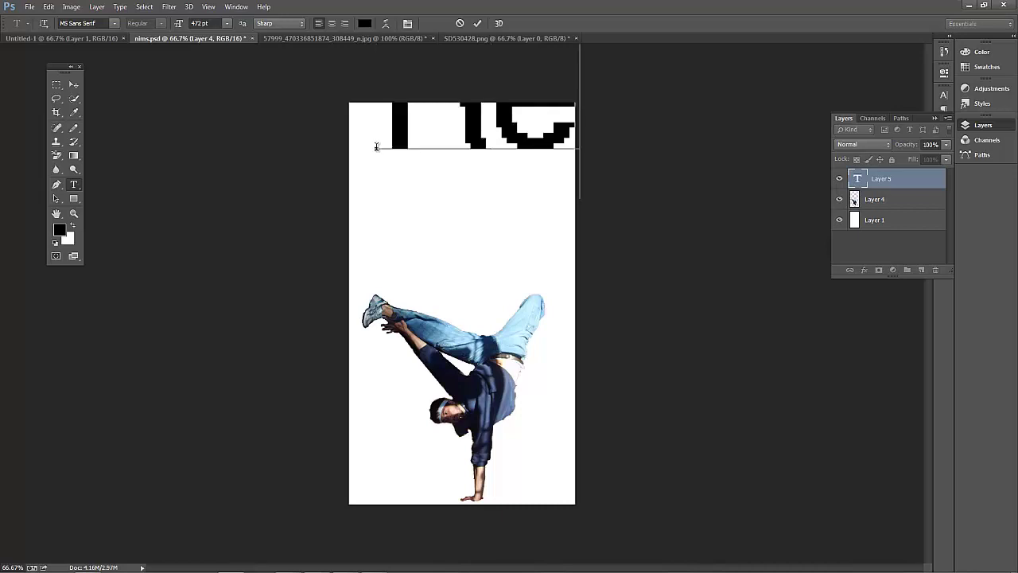
pyautogui.click(73, 84)
pyautogui.moveTo(481, 141); pyautogui.dragTo(453, 238)
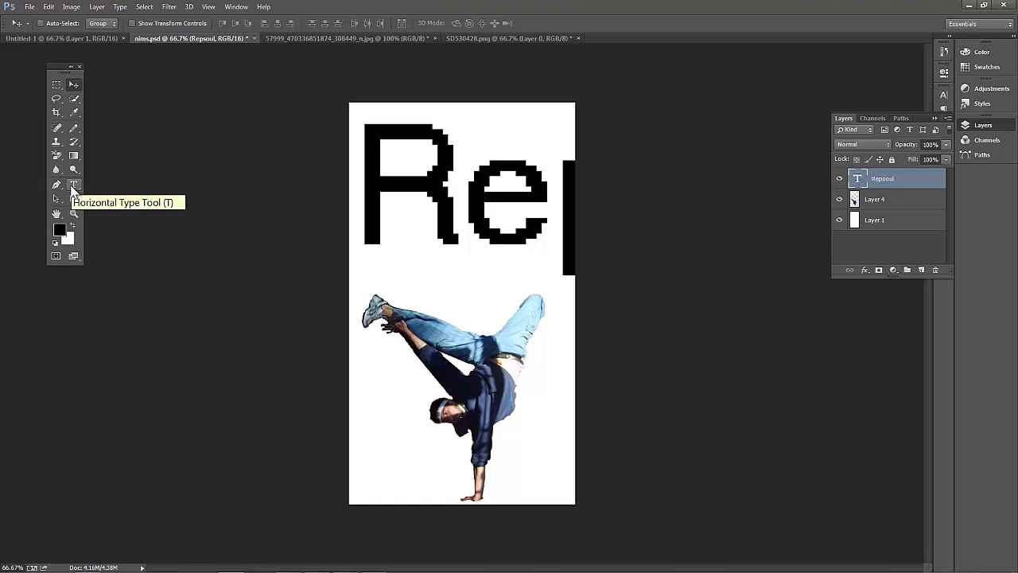
# Show the Character and Paragraph settings and arrange them as separate floating groups beside the canvas, one above the other.
pyautogui.click(235, 7)
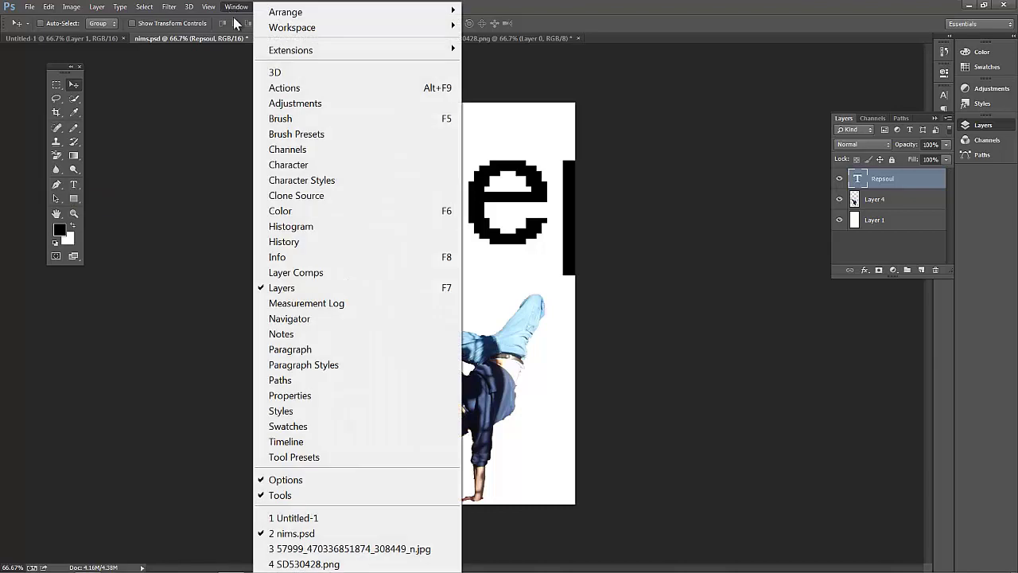
pyautogui.click(315, 164)
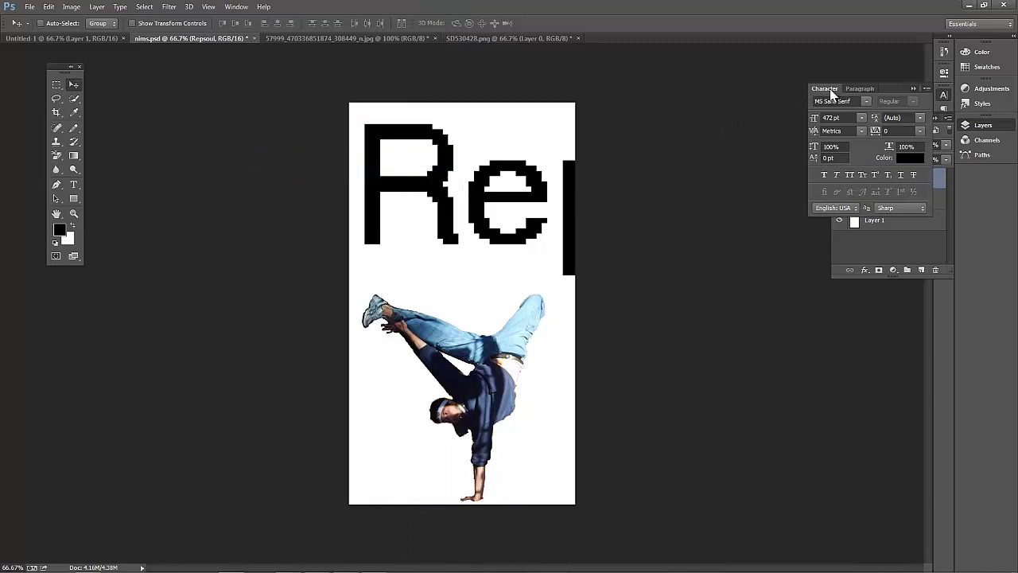
pyautogui.moveTo(831, 93); pyautogui.dragTo(679, 78)
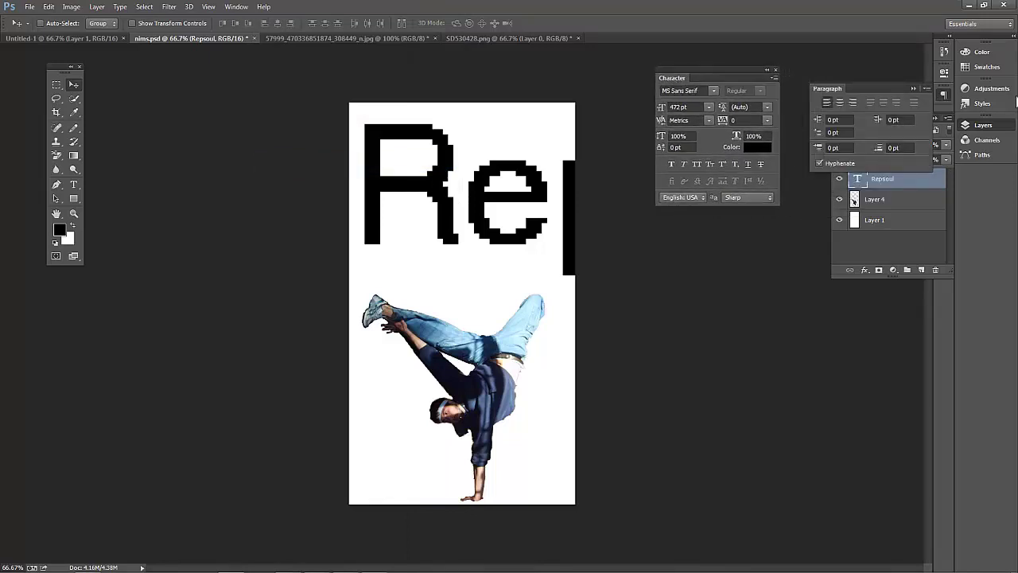
pyautogui.moveTo(827, 89); pyautogui.dragTo(676, 222)
pyautogui.moveTo(679, 76)
pyautogui.mouseDown()
pyautogui.moveTo(648, 82)
pyautogui.moveTo(675, 80)
pyautogui.moveTo(671, 70)
pyautogui.mouseUp()
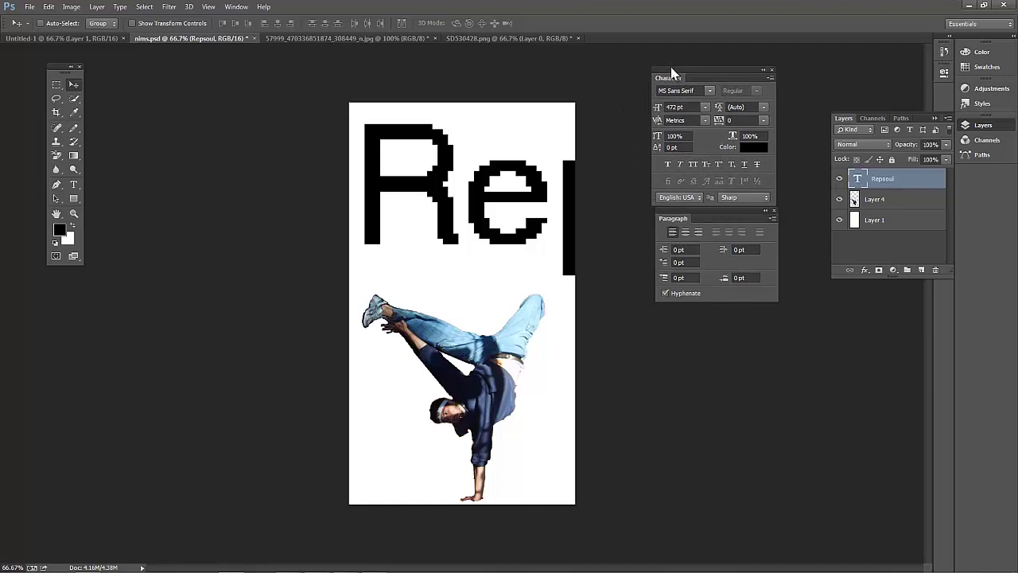
pyautogui.moveTo(676, 218); pyautogui.dragTo(667, 247)
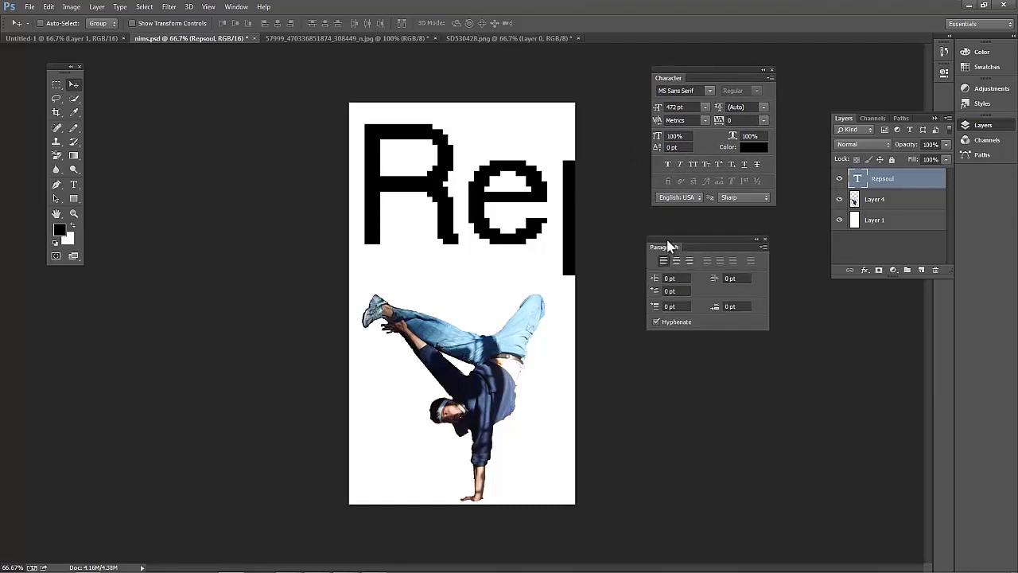
# Set the Repsoul text size to 72 pt and move the text near the top of the canvas.
pyautogui.click(684, 91)
pyautogui.click(705, 107)
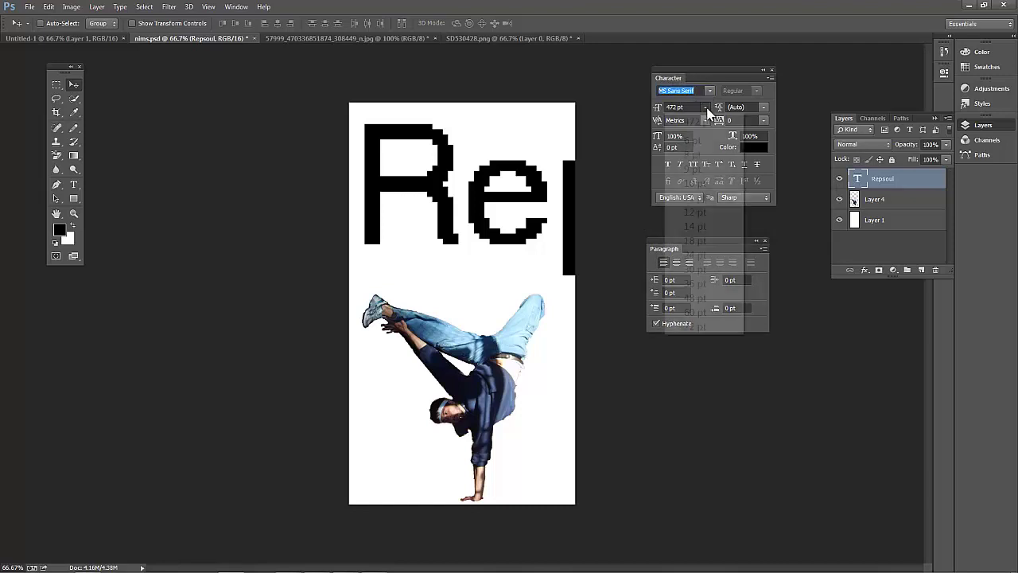
pyautogui.click(695, 326)
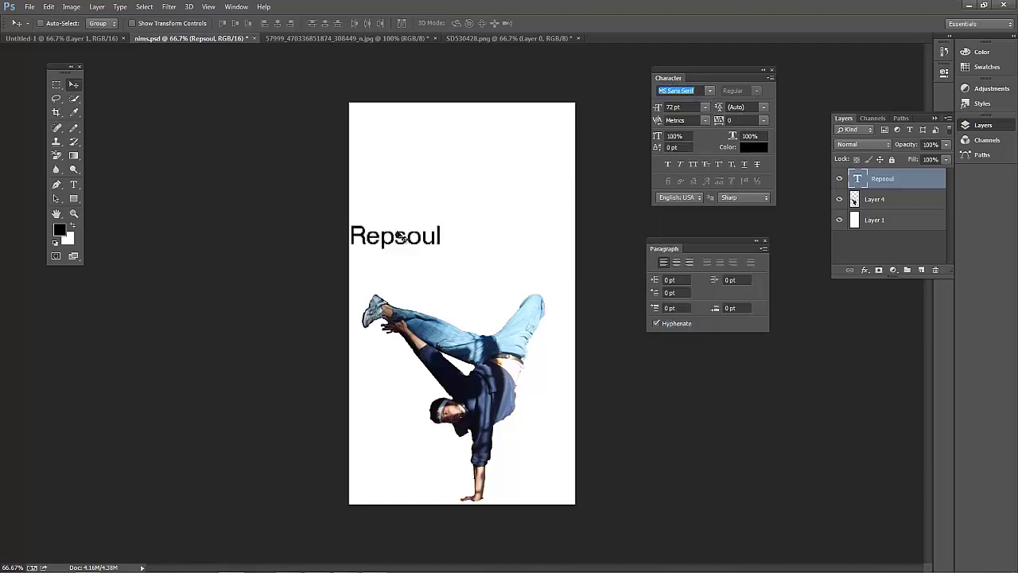
pyautogui.moveTo(412, 249); pyautogui.dragTo(471, 151)
# Browse through the font families on the Repsoul text and set it to the script font NevisonCasD.
pyautogui.click(697, 90)
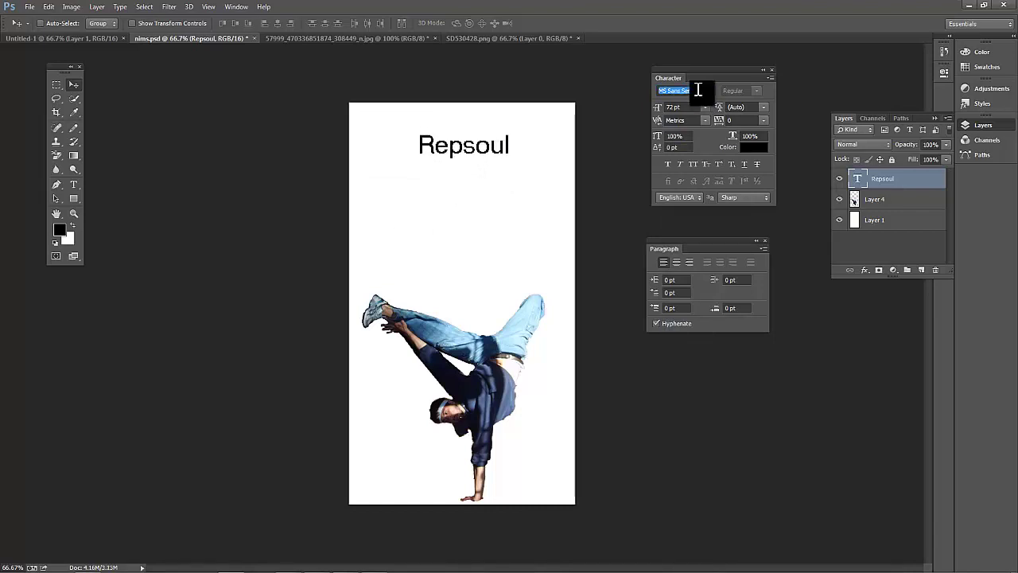
pyautogui.press('Down')
pyautogui.press('Down')
pyautogui.press('Down')
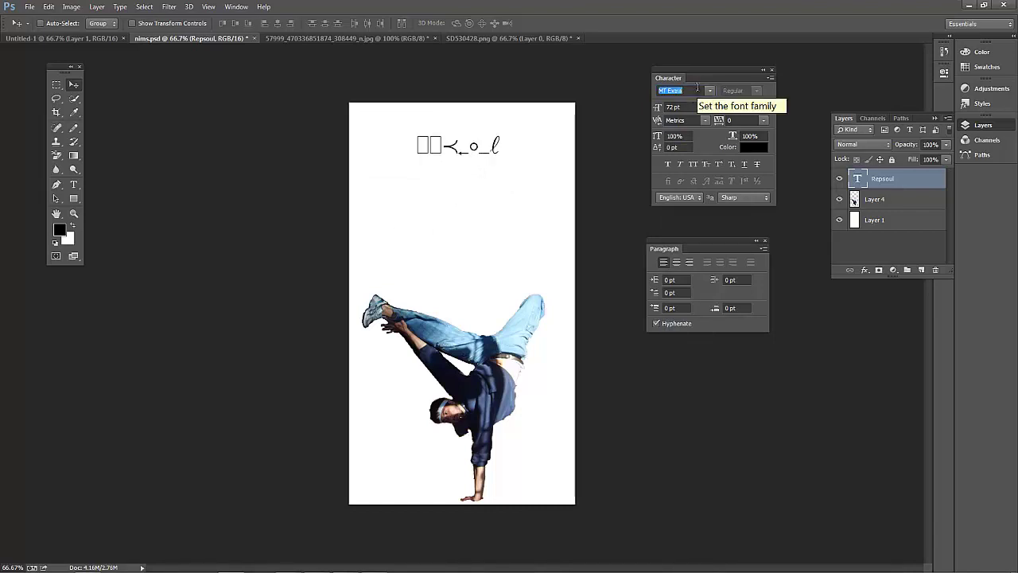
pyautogui.press('Down')
pyautogui.press('Down')
pyautogui.press('Down')
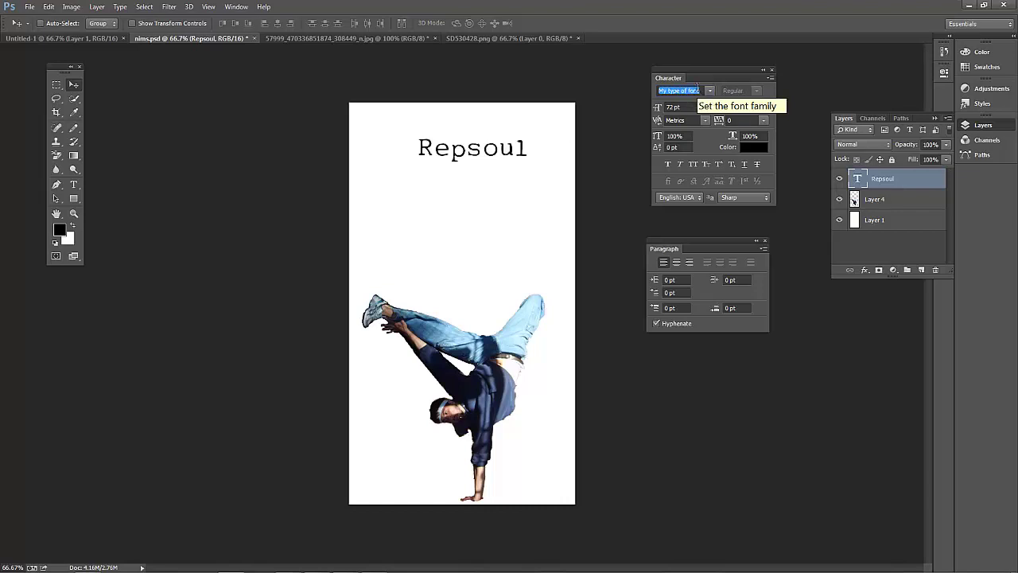
pyautogui.press('Down')
pyautogui.press('Down')
pyautogui.press('Down')
pyautogui.press('Down')
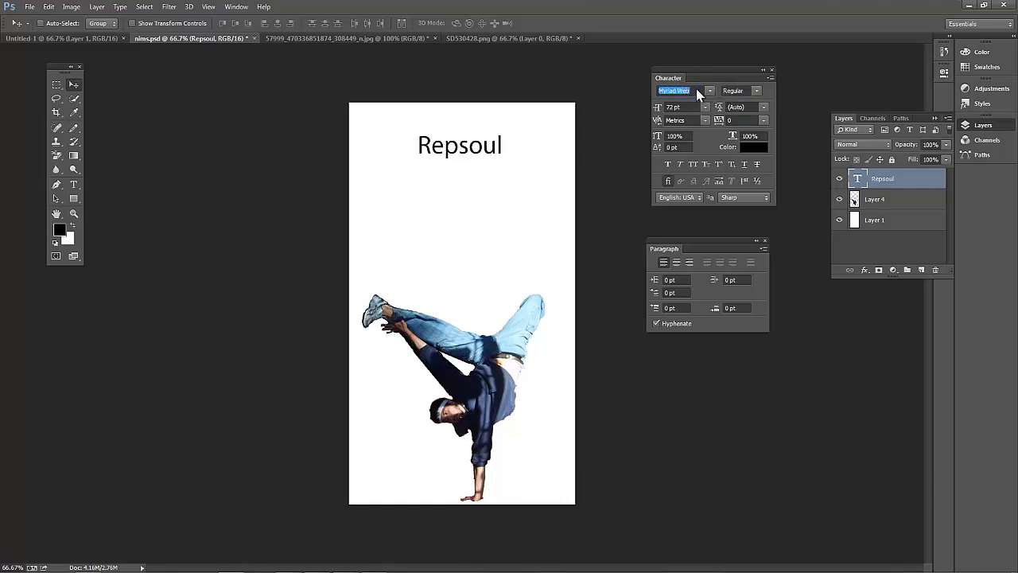
pyautogui.press('Down')
pyautogui.press('Down')
pyautogui.press('Down')
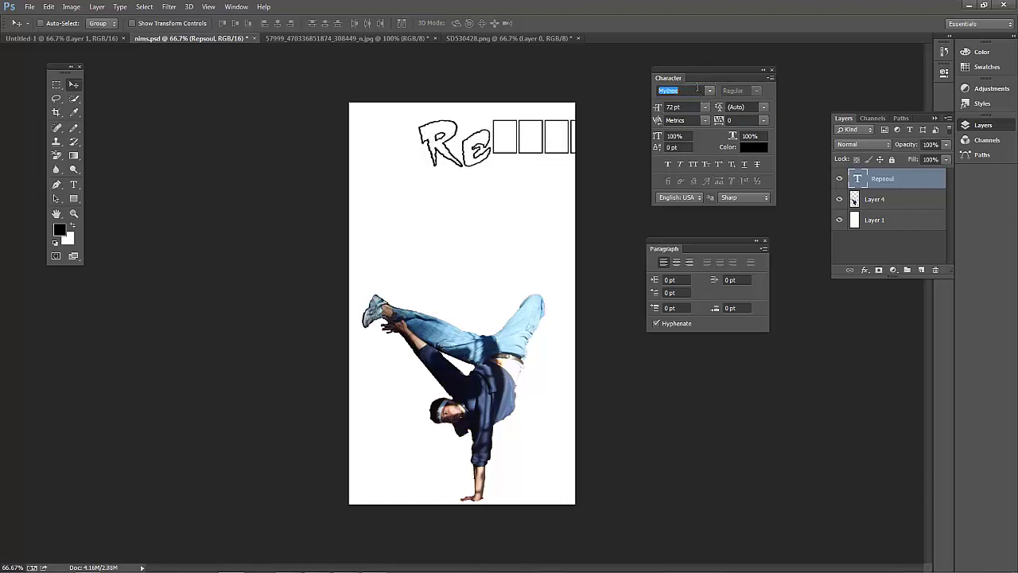
pyautogui.press('Down')
pyautogui.press('Down')
pyautogui.press('Down')
pyautogui.press('Down')
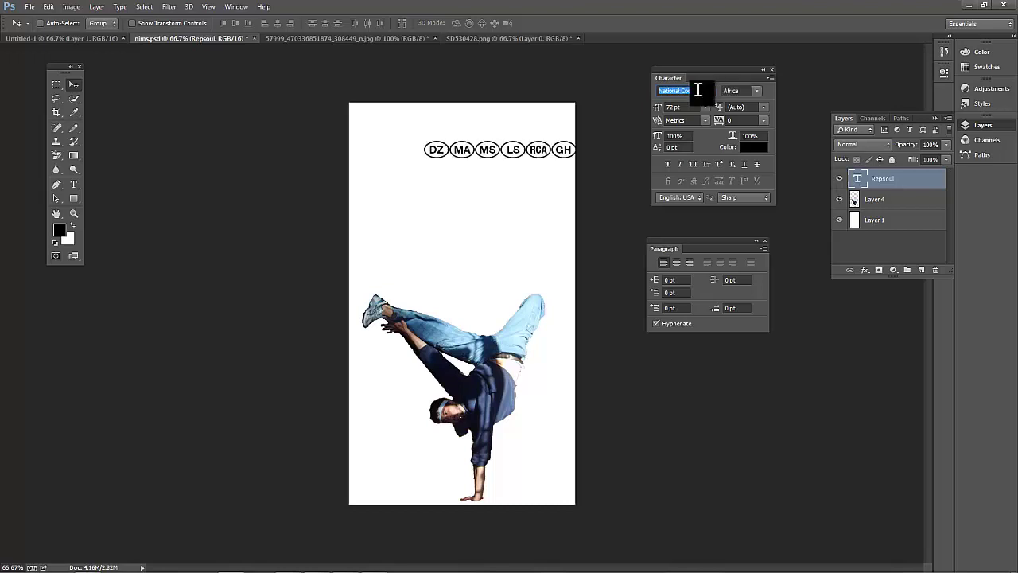
pyautogui.press('Down')
pyautogui.press('Down')
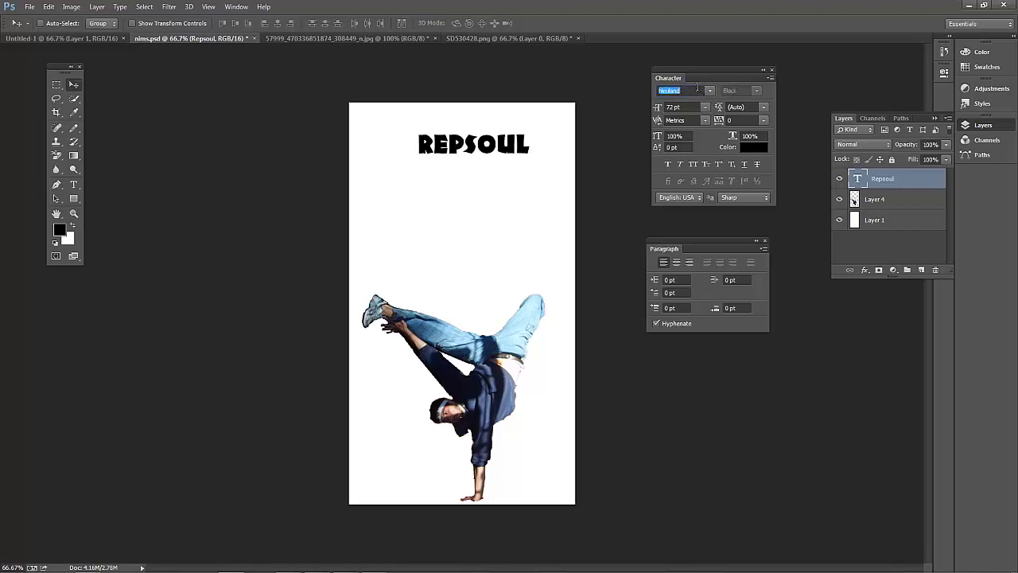
pyautogui.press('Down')
pyautogui.press('Down')
pyautogui.press('Down')
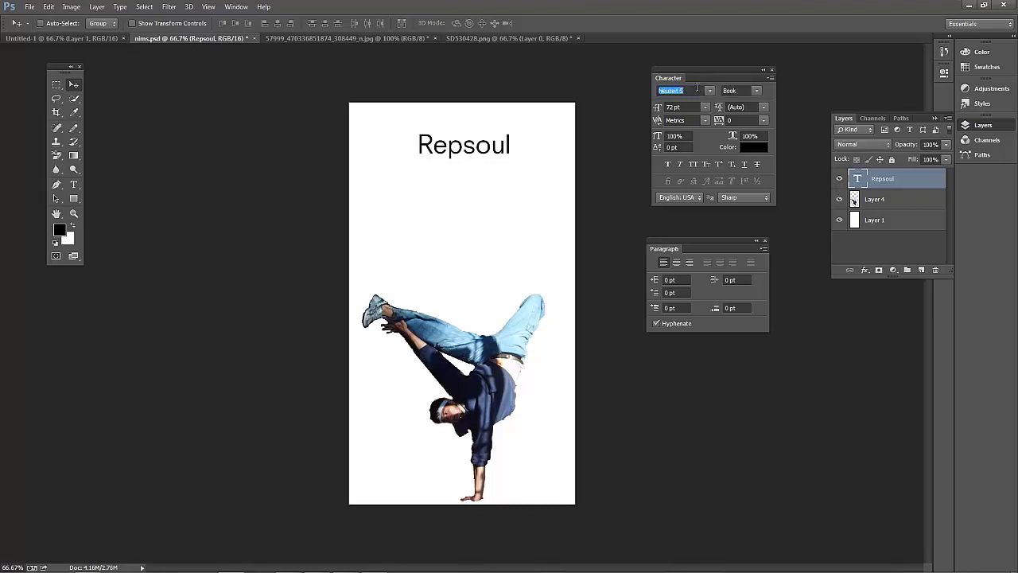
pyautogui.press('Down')
pyautogui.press('Up')
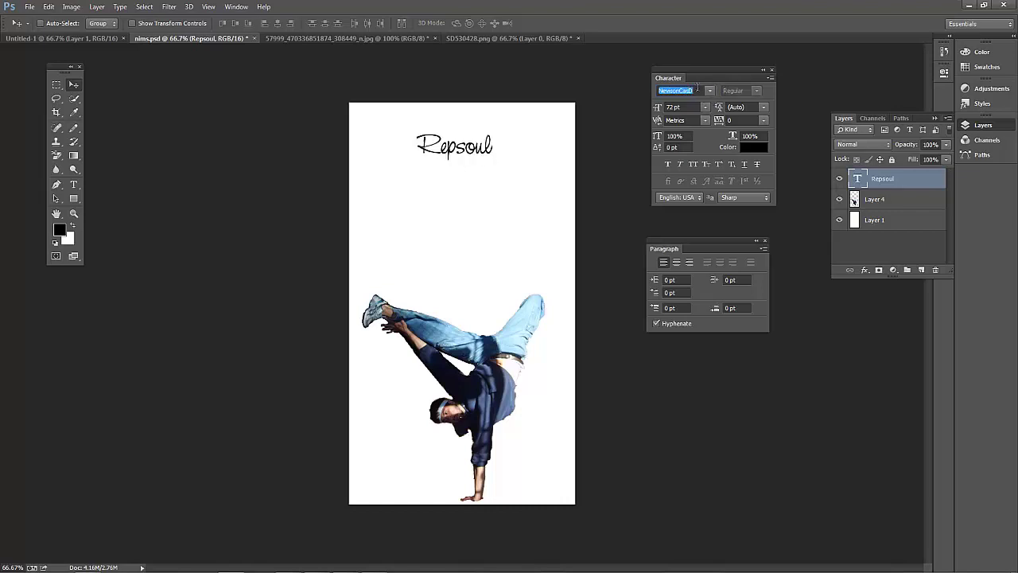
# Enlarge the Repsoul text to 272 pt and reposition it above the dancer.
pyautogui.click(706, 106)
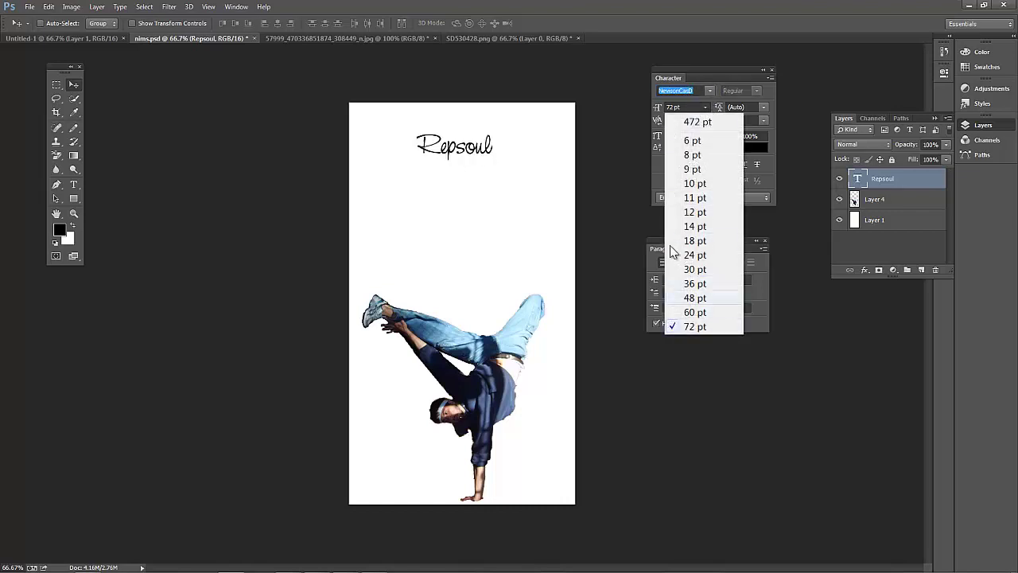
pyautogui.click(670, 107)
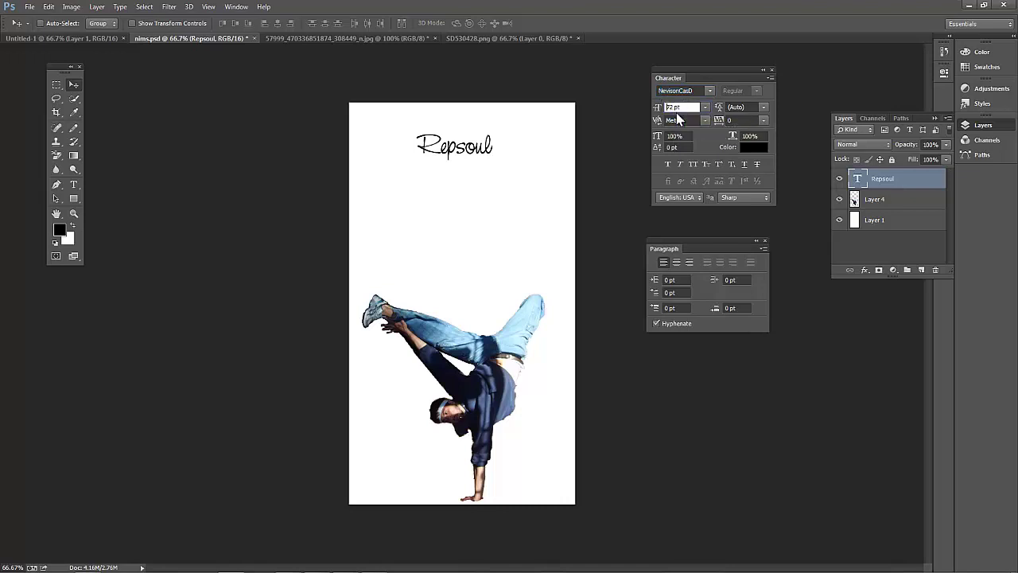
pyautogui.press('Return')
pyautogui.moveTo(509, 137); pyautogui.dragTo(483, 202)
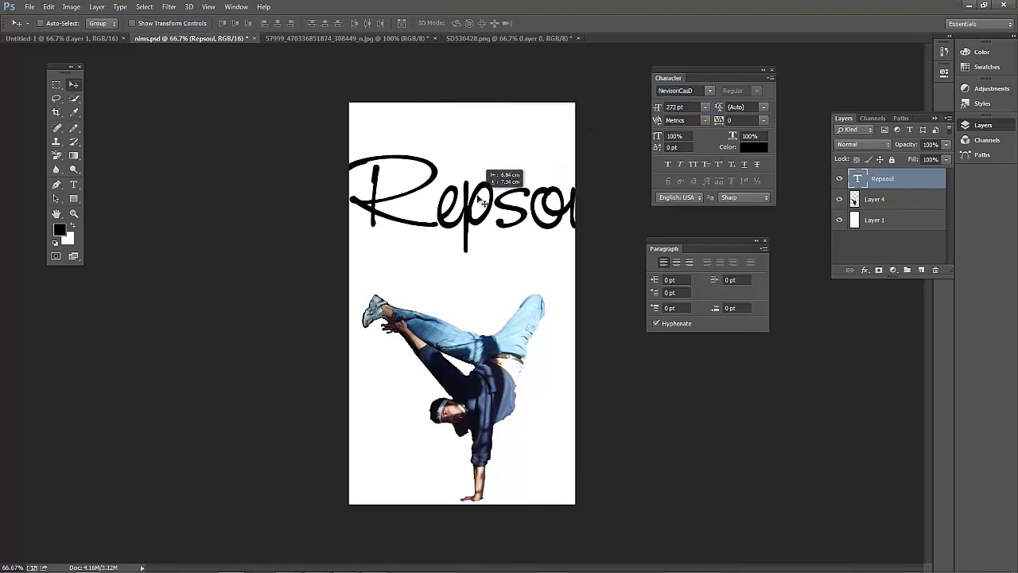
# Set the Repsoul text size to 132 pt and move the text up toward the centre of the empty area.
pyautogui.click(675, 111)
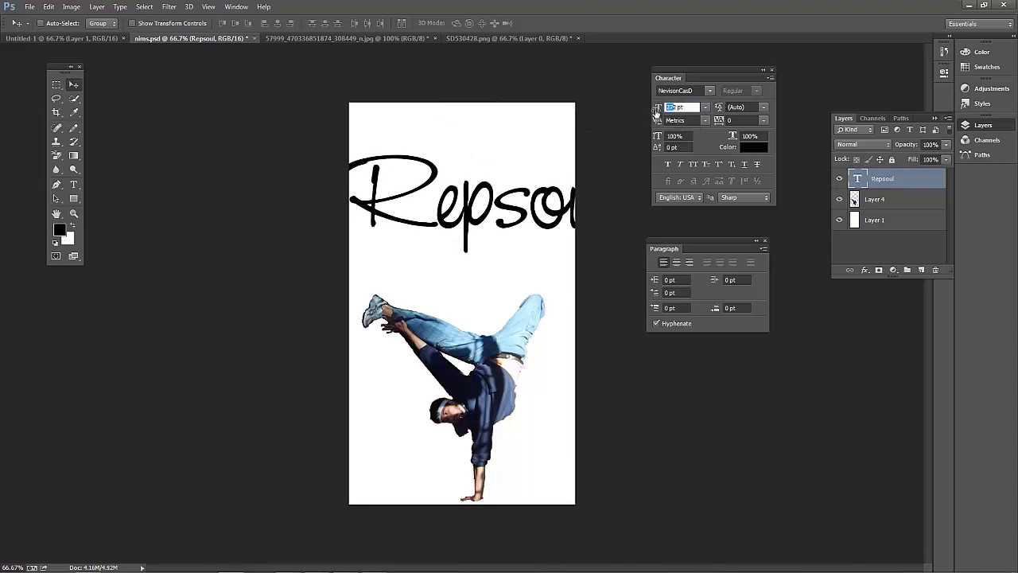
pyautogui.write('132')
pyautogui.press('Return')
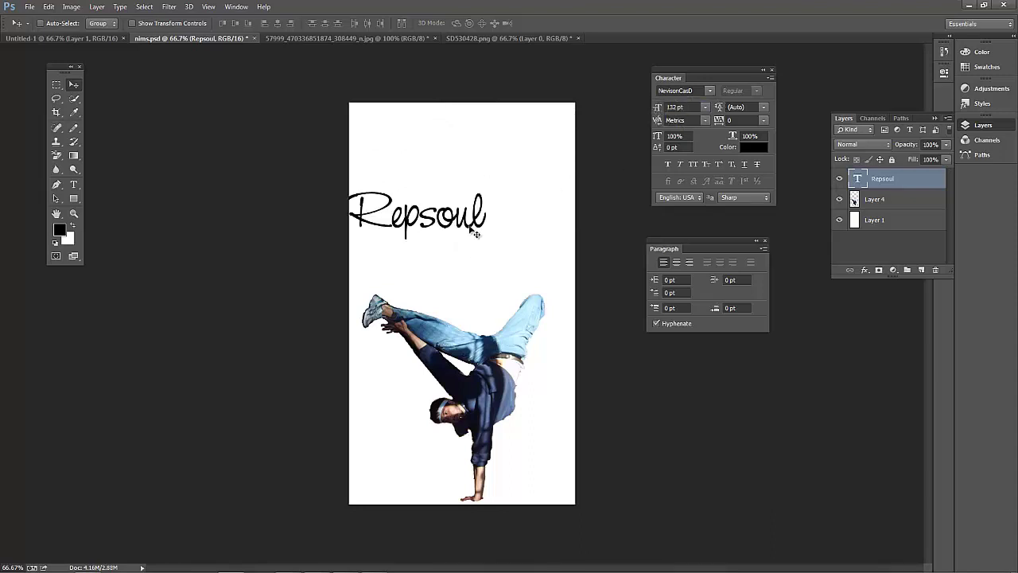
pyautogui.moveTo(485, 200); pyautogui.dragTo(539, 170)
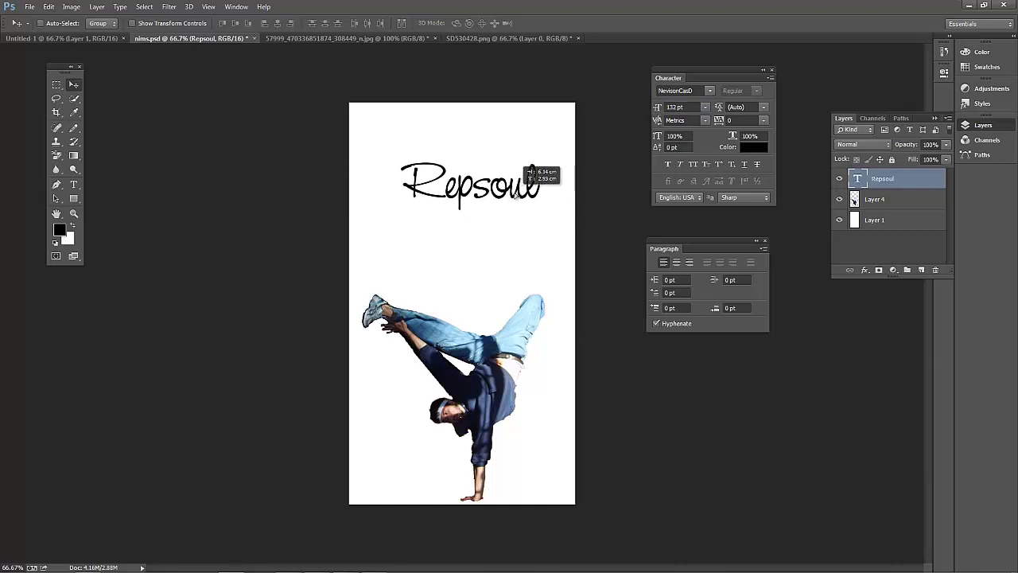
# Set the Repsoul text size to 152 pt and move the text up near the canvas's top edge.
pyautogui.click(676, 110)
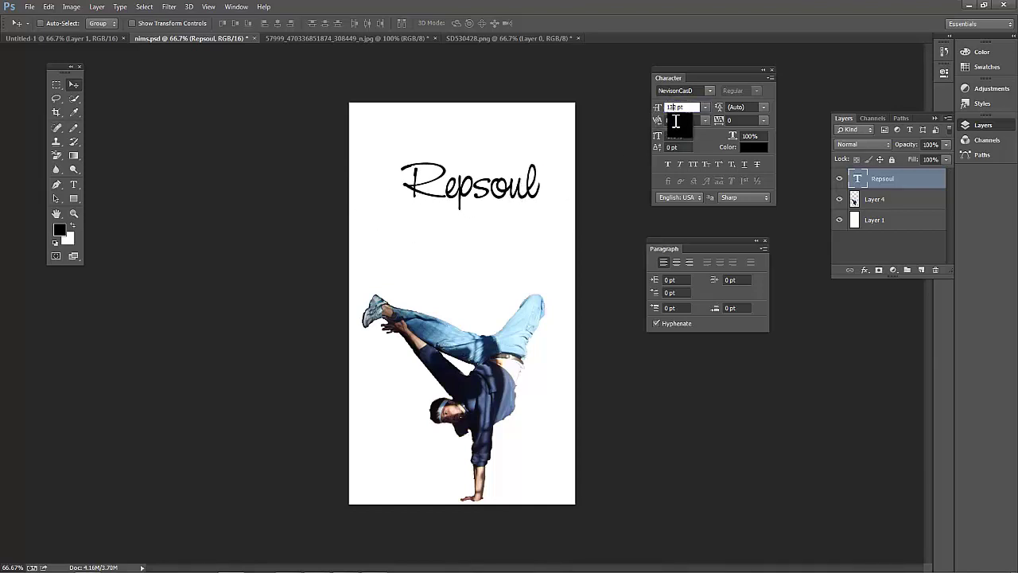
pyautogui.press('Return')
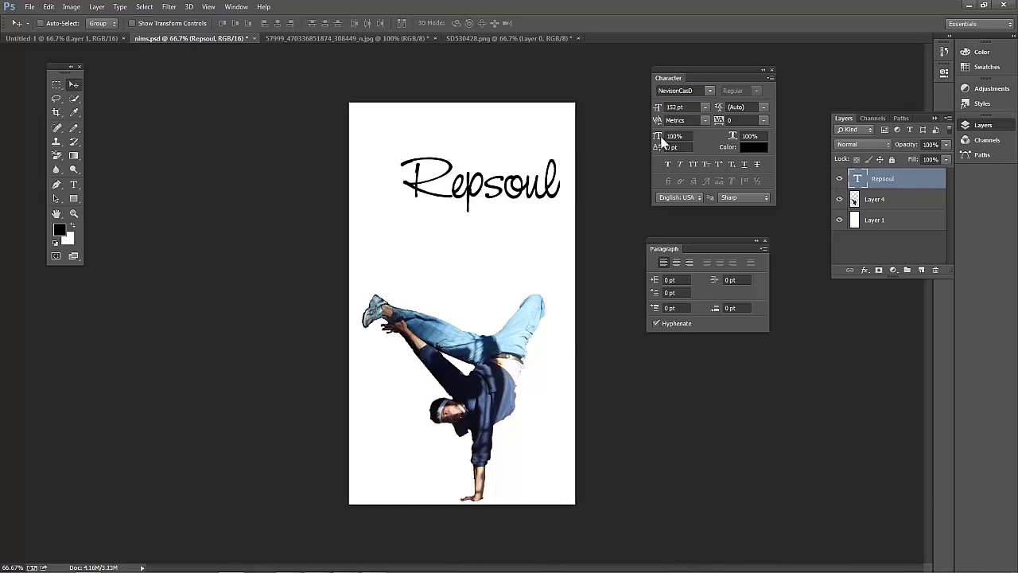
pyautogui.moveTo(531, 185); pyautogui.dragTo(528, 127)
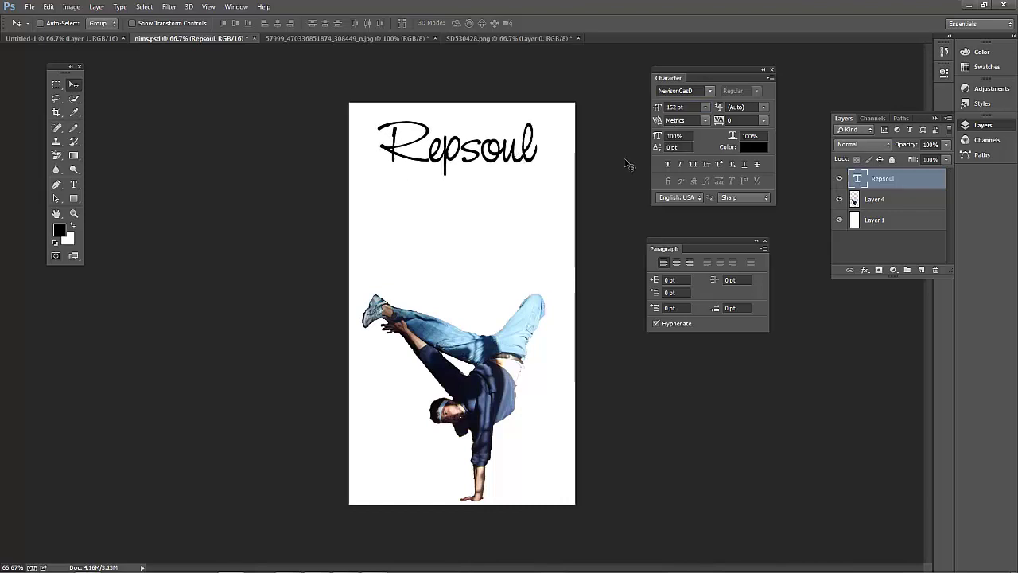
# Set the Repsoul text's tracking to 200 and shift the text toward the canvas's left edge.
pyautogui.click(763, 120)
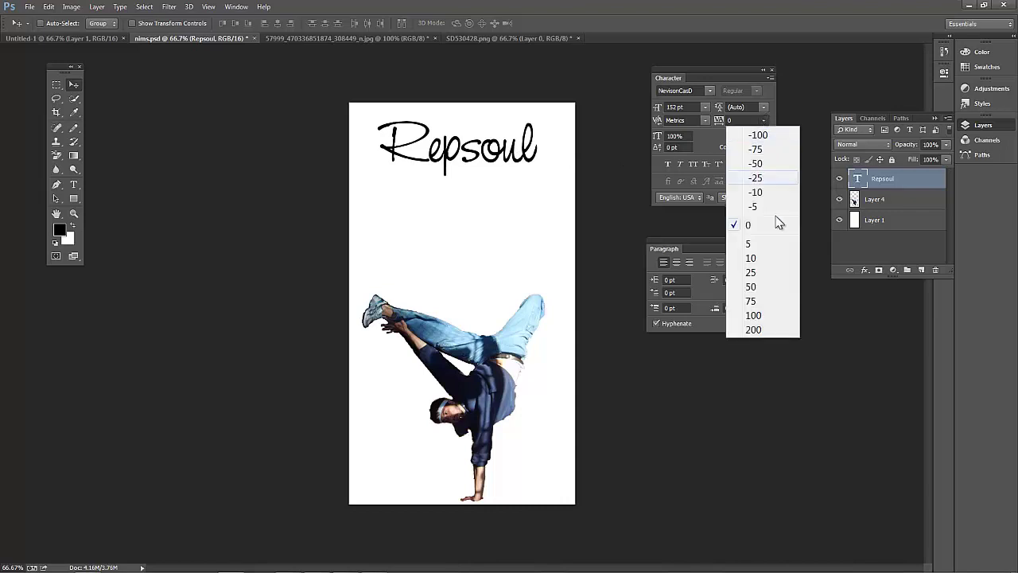
pyautogui.click(753, 330)
pyautogui.moveTo(546, 170); pyautogui.dragTo(515, 159)
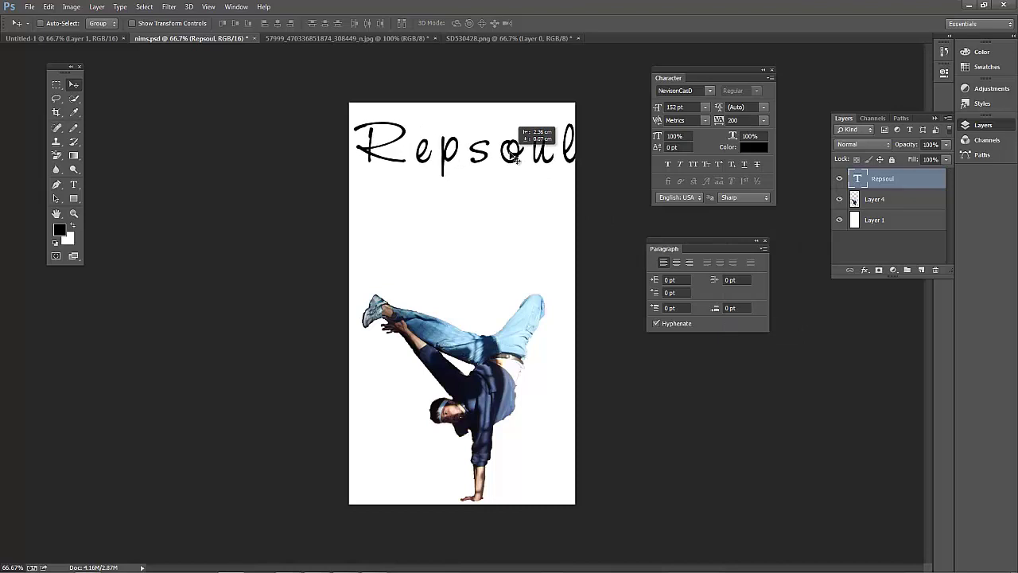
# Set the Repsoul text's tracking to 100 and nudge the text slightly right to centre it.
pyautogui.click(763, 120)
pyautogui.click(753, 316)
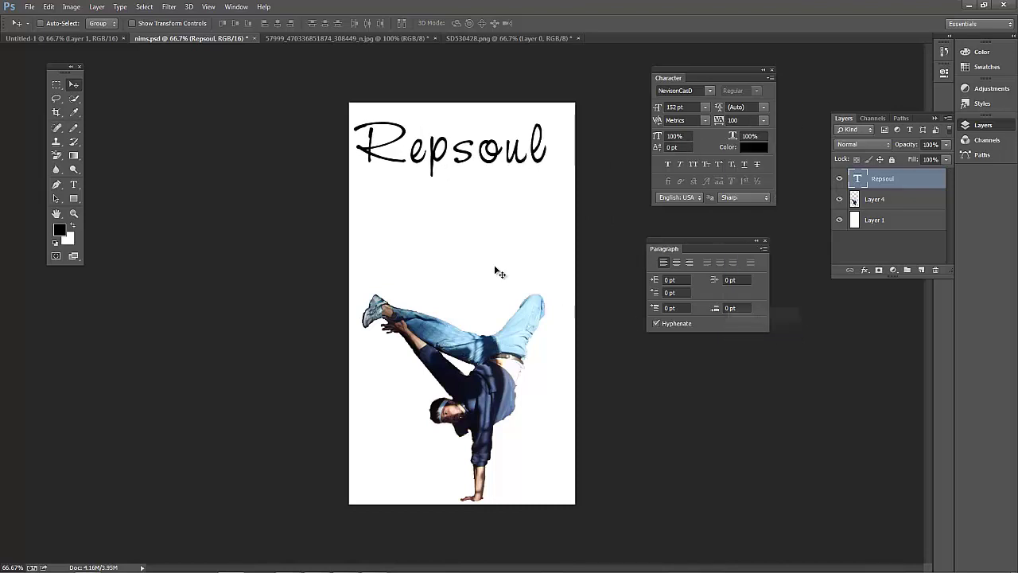
pyautogui.moveTo(474, 161); pyautogui.dragTo(483, 160)
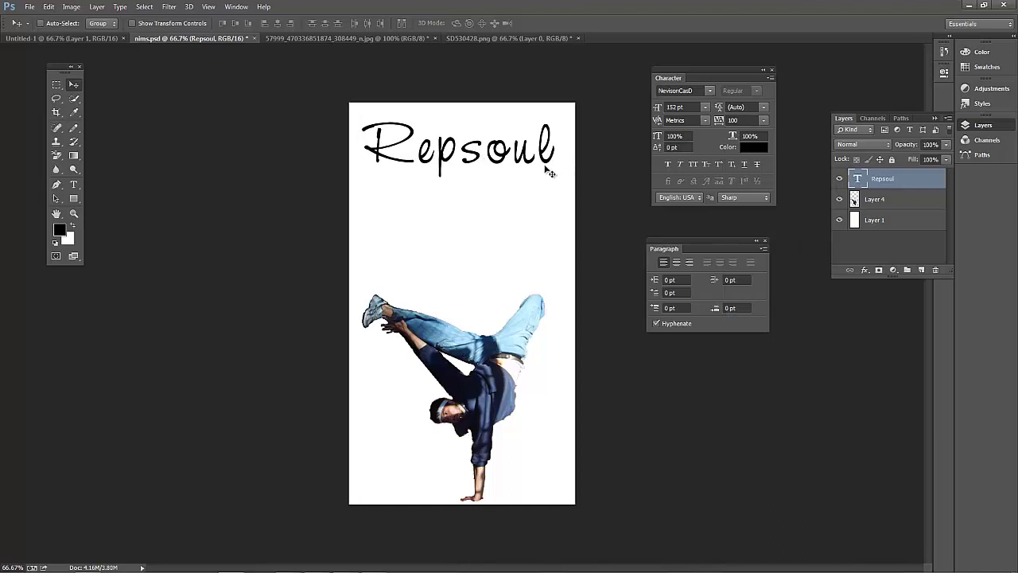
# Return the Repsoul text's tracking to 0 and centre the text horizontally near the top of the canvas.
pyautogui.click(763, 120)
pyautogui.click(752, 226)
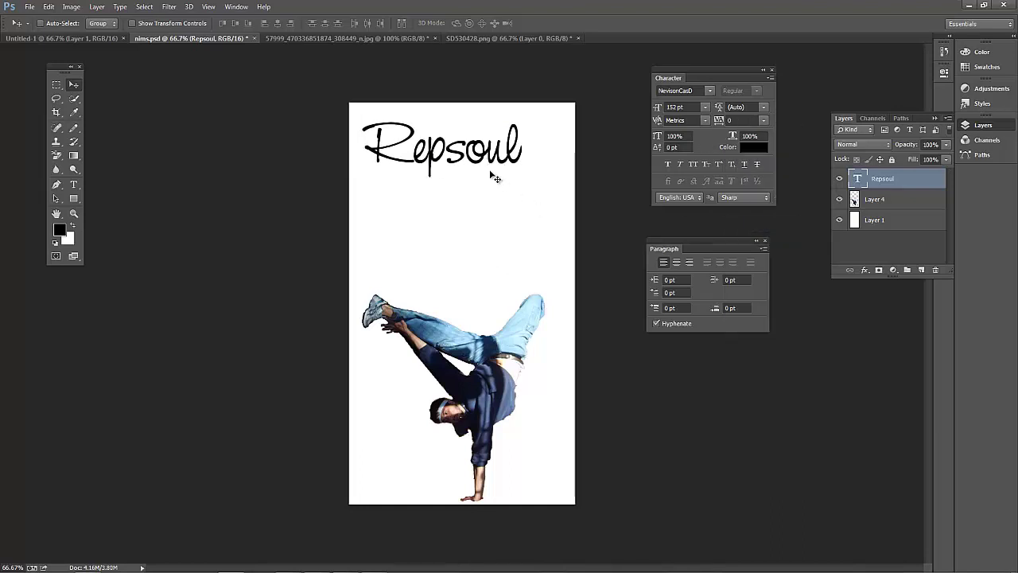
pyautogui.moveTo(491, 171)
pyautogui.mouseDown()
pyautogui.moveTo(498, 164)
pyautogui.moveTo(503, 174)
pyautogui.mouseUp()
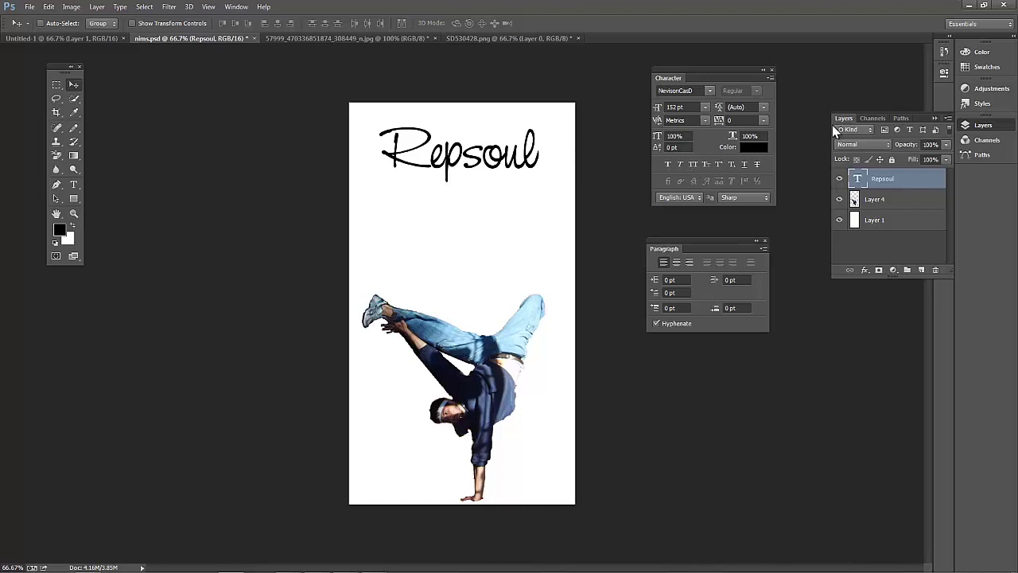
# Move the breakdancer on Layer 4 up to sit just below the Repsoul title, leaving the lower part of the canvas empty.
pyautogui.moveTo(841, 120)
pyautogui.mouseDown()
pyautogui.moveTo(866, 120)
pyautogui.moveTo(841, 119)
pyautogui.mouseUp()
pyautogui.moveTo(738, 243); pyautogui.dragTo(751, 239)
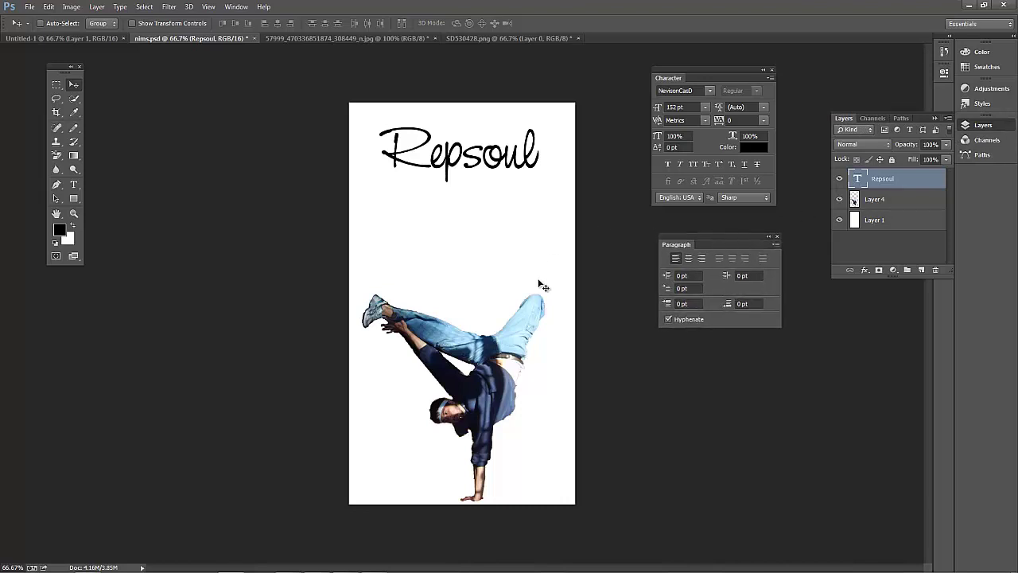
pyautogui.click(908, 206)
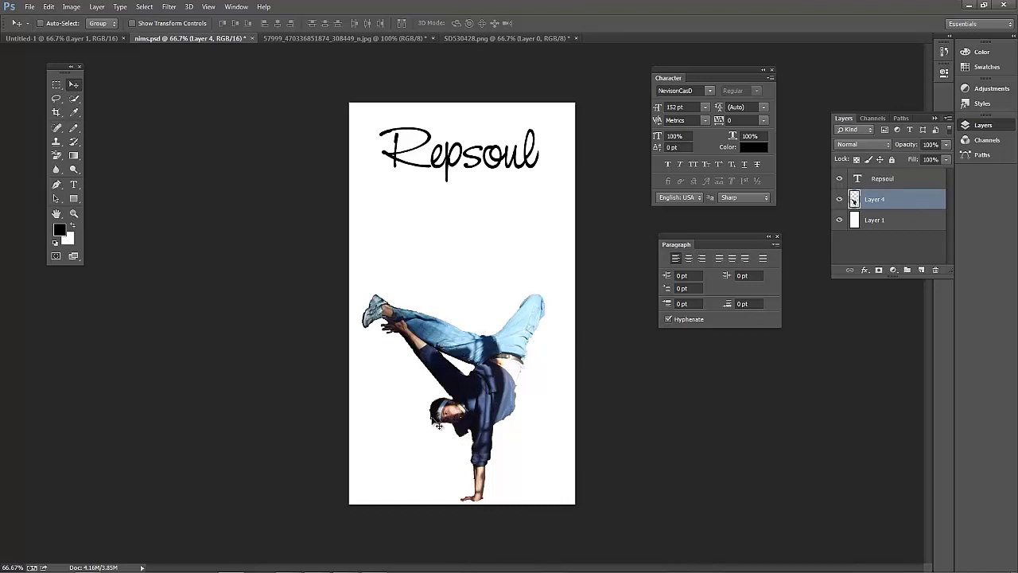
pyautogui.moveTo(487, 390); pyautogui.dragTo(494, 319)
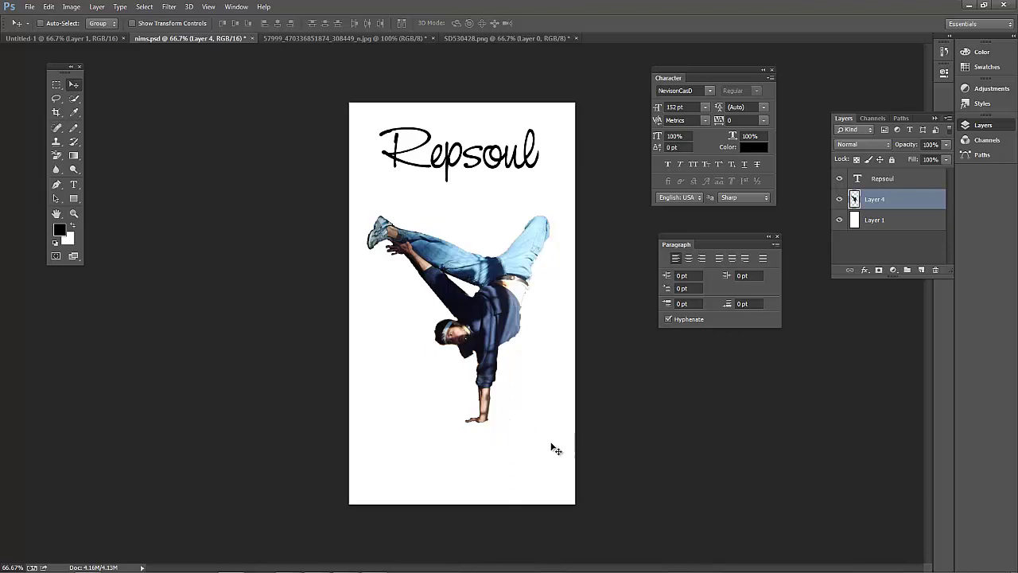
pyautogui.moveTo(498, 320); pyautogui.dragTo(493, 282)
# Switch to Firefox and run a Google Images search for "street".
pyautogui.moveTo(163, 564)
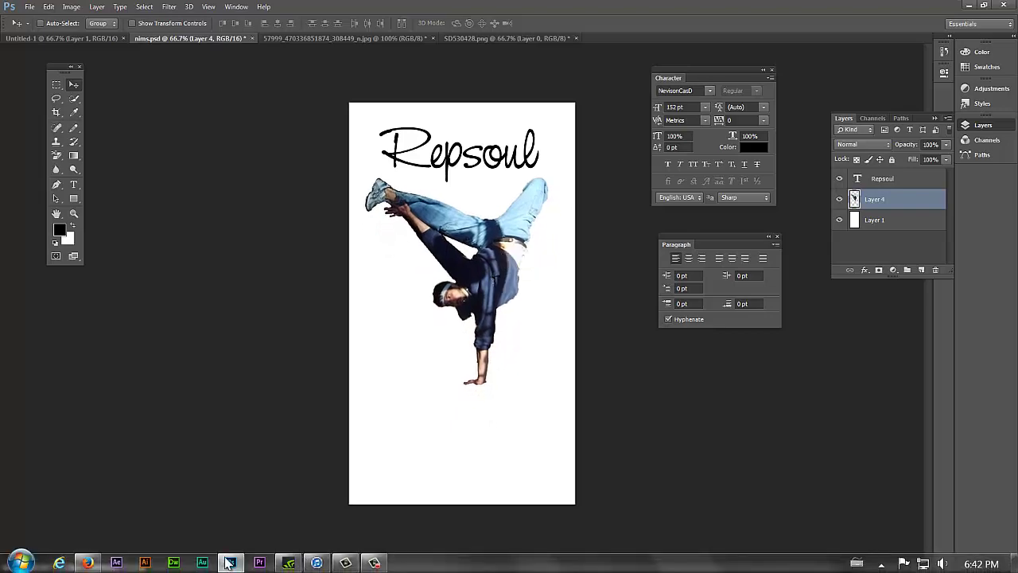
pyautogui.click(87, 563)
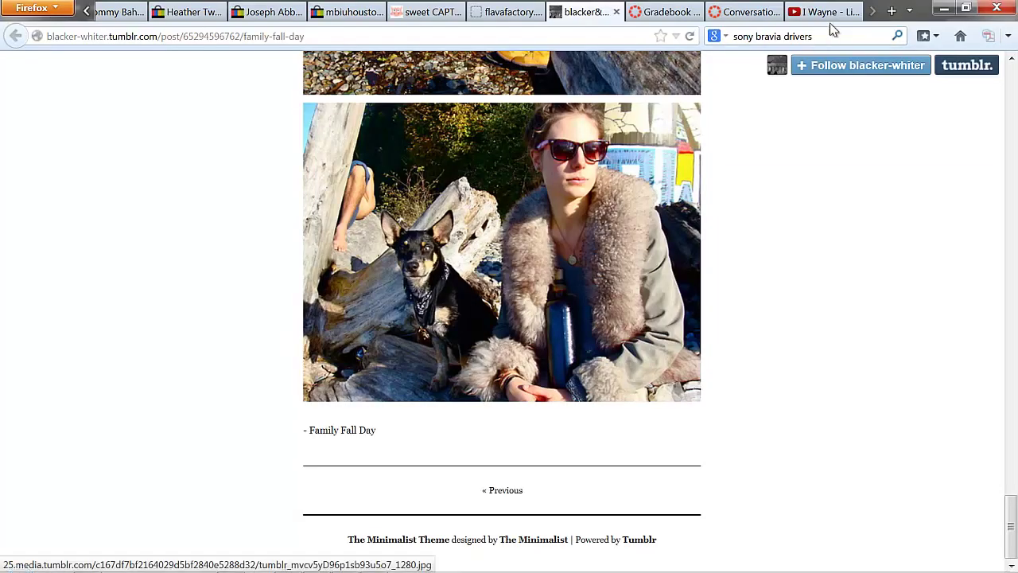
pyautogui.click(889, 12)
pyautogui.click(813, 32)
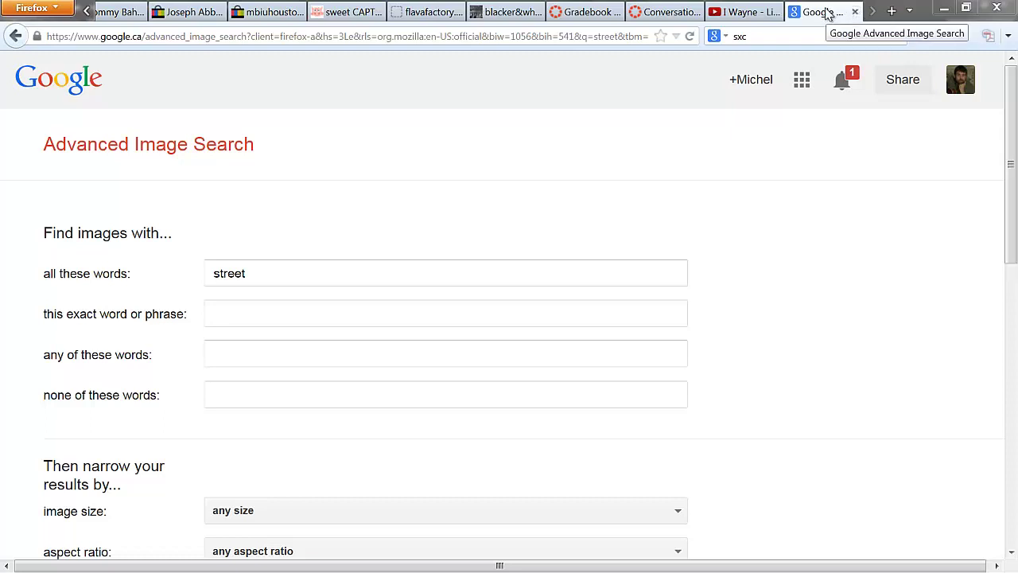
pyautogui.click(795, 34)
pyautogui.moveTo(795, 34); pyautogui.dragTo(704, 35)
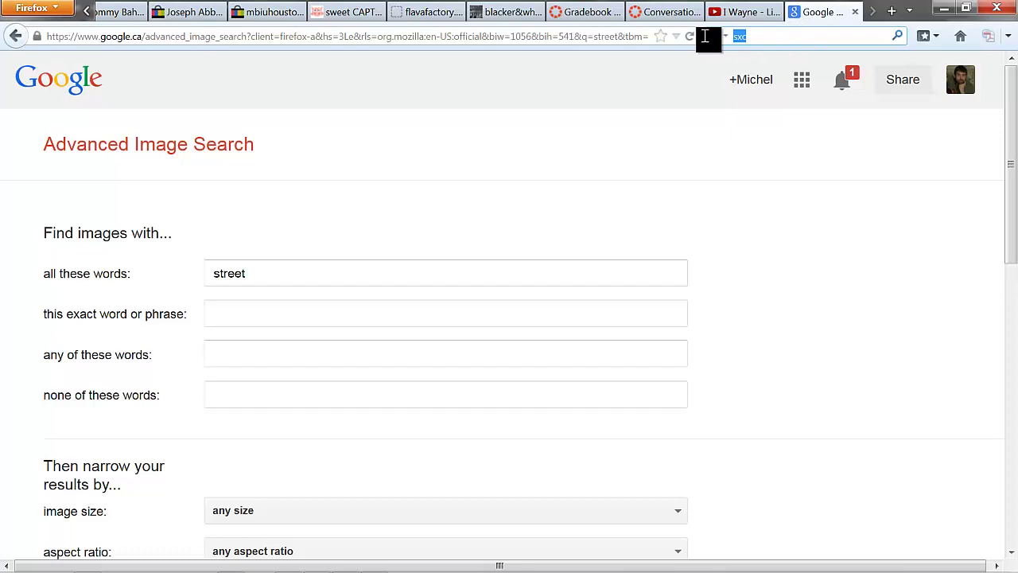
pyautogui.write('street')
pyautogui.press('Return')
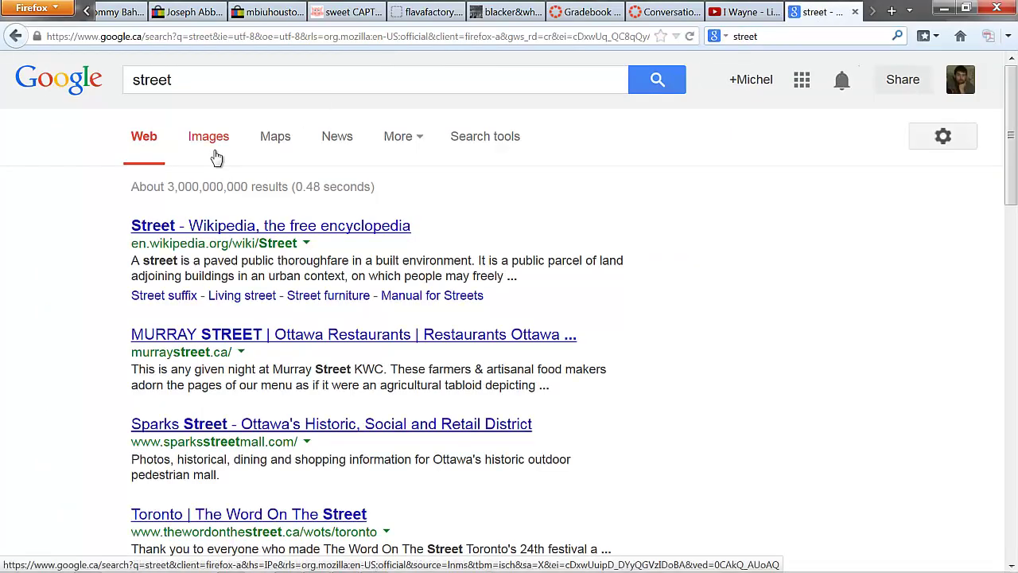
pyautogui.click(214, 151)
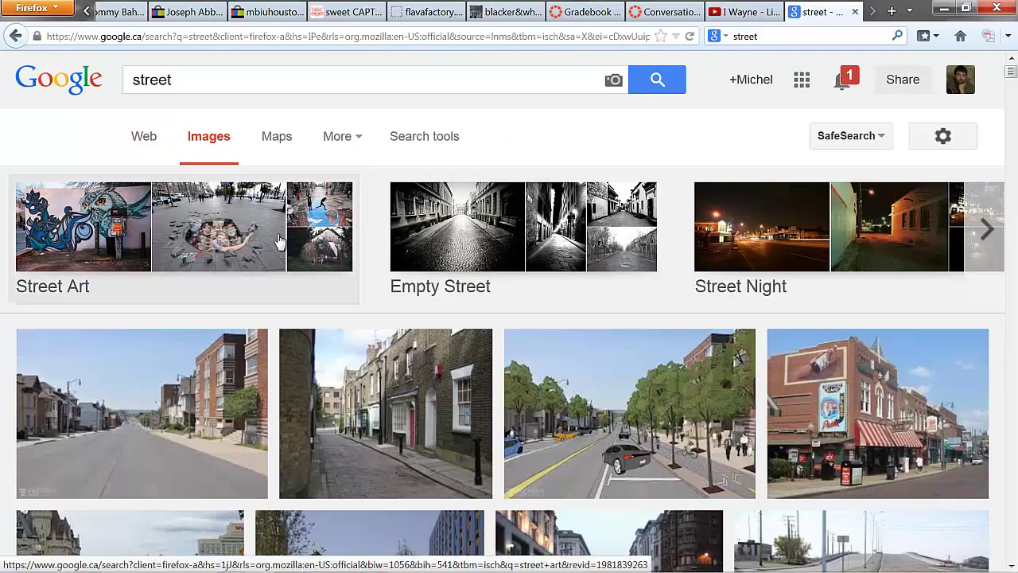
# Find the Disneyland street photo with the SWIFT storefront sign in the image results and copy it.
pyautogui.scroll(-7, 278, 241)
pyautogui.scroll(-10, 278, 241)
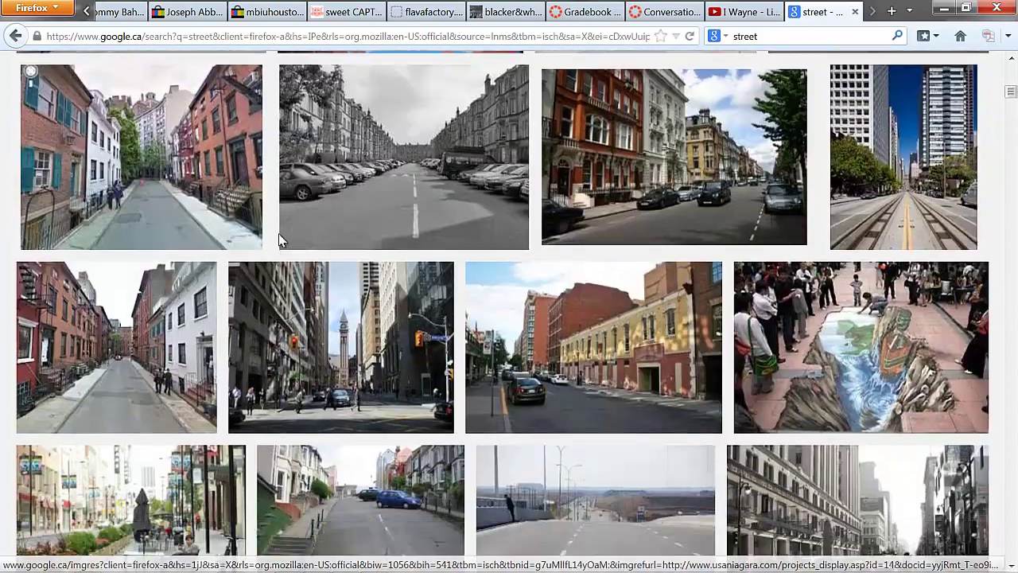
pyautogui.scroll(-1, 279, 241)
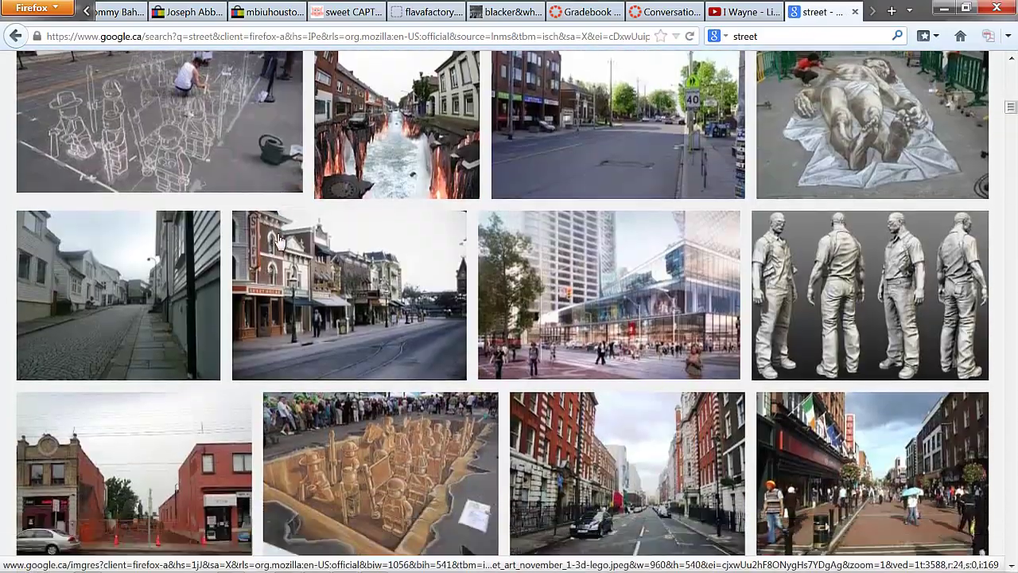
pyautogui.click(348, 261)
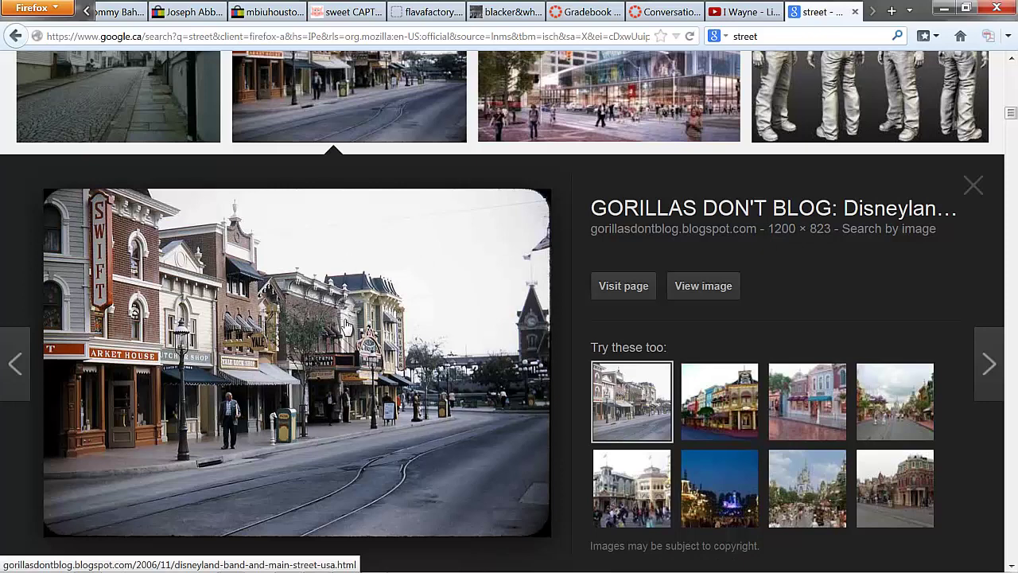
pyautogui.rightClick(372, 368)
pyautogui.click(408, 225)
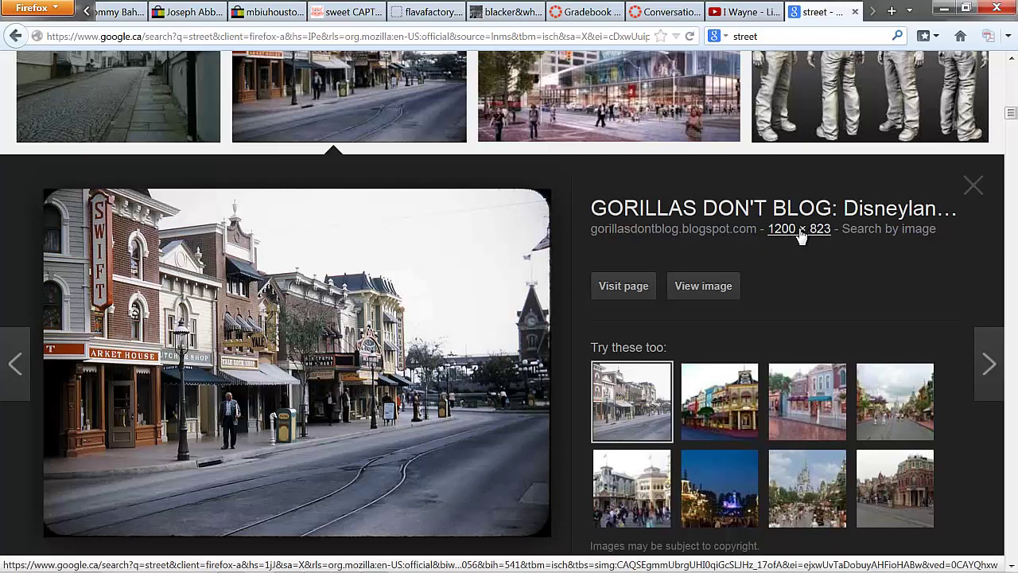
# Switch to Photoshop, paste the copied street photo into nims.psd as a new layer and shift it lower over the breakdancer.
pyautogui.moveTo(310, 567)
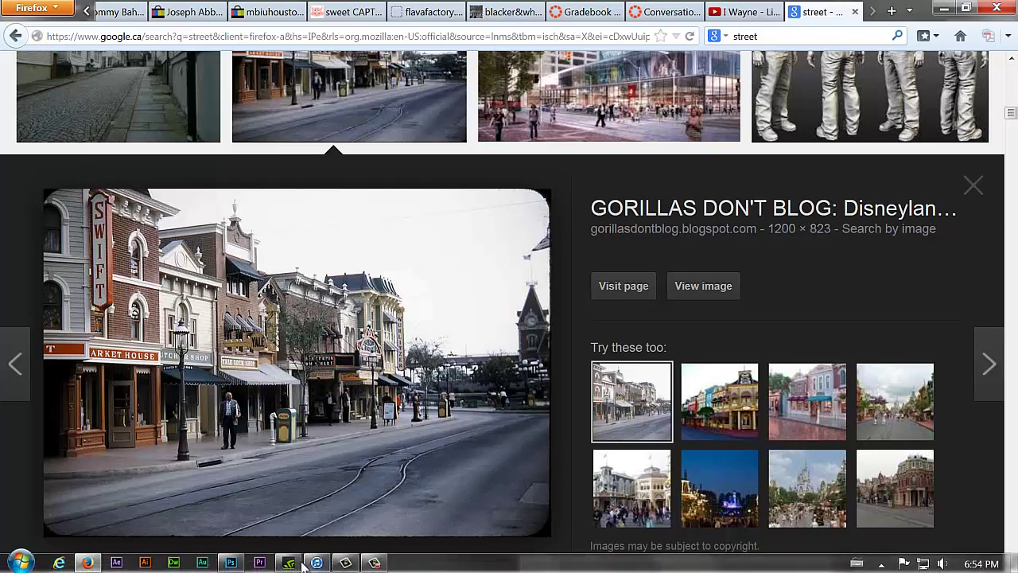
pyautogui.click(229, 563)
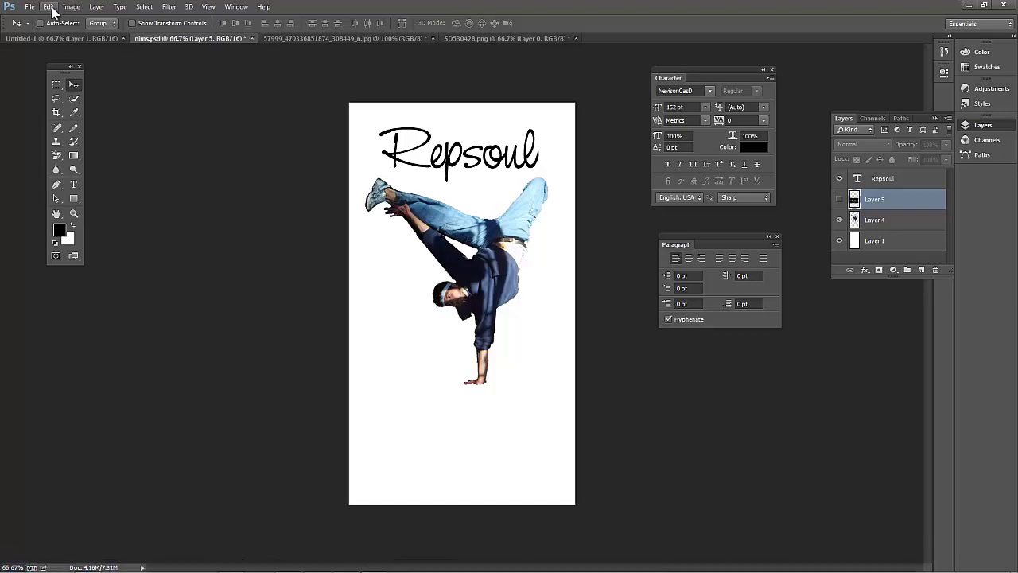
pyautogui.click(52, 10)
pyautogui.click(326, 251)
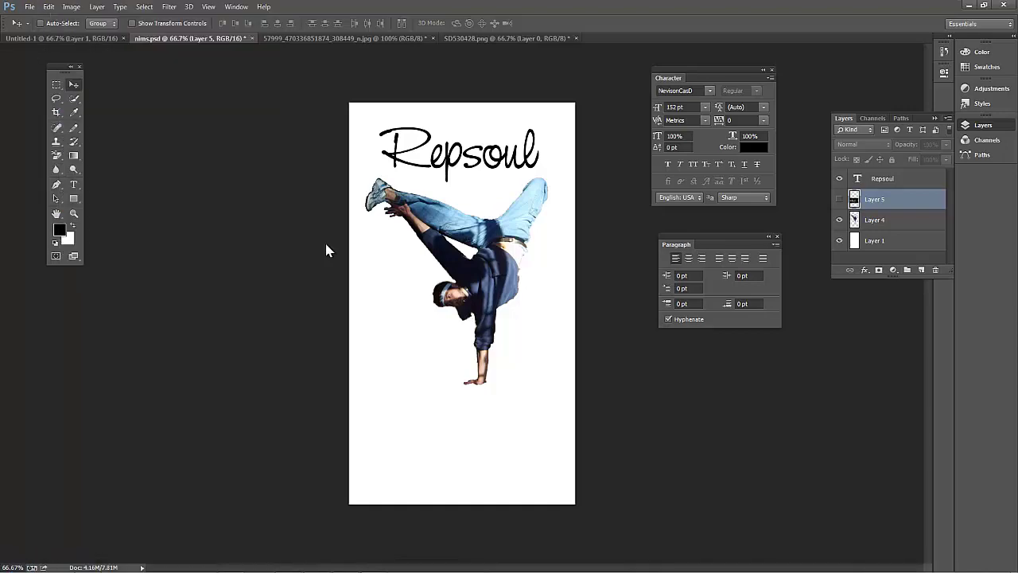
pyautogui.click(49, 7)
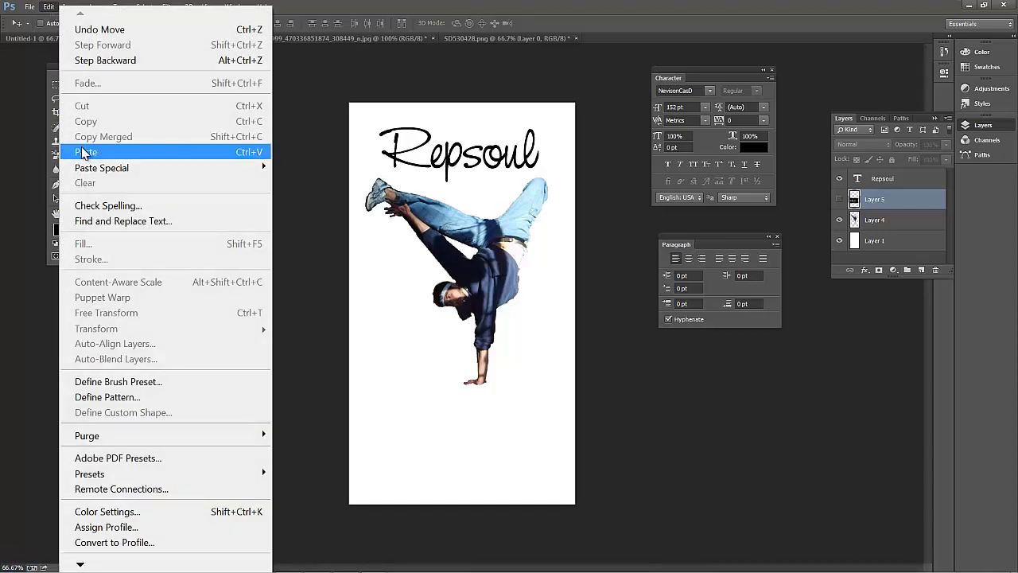
pyautogui.click(80, 151)
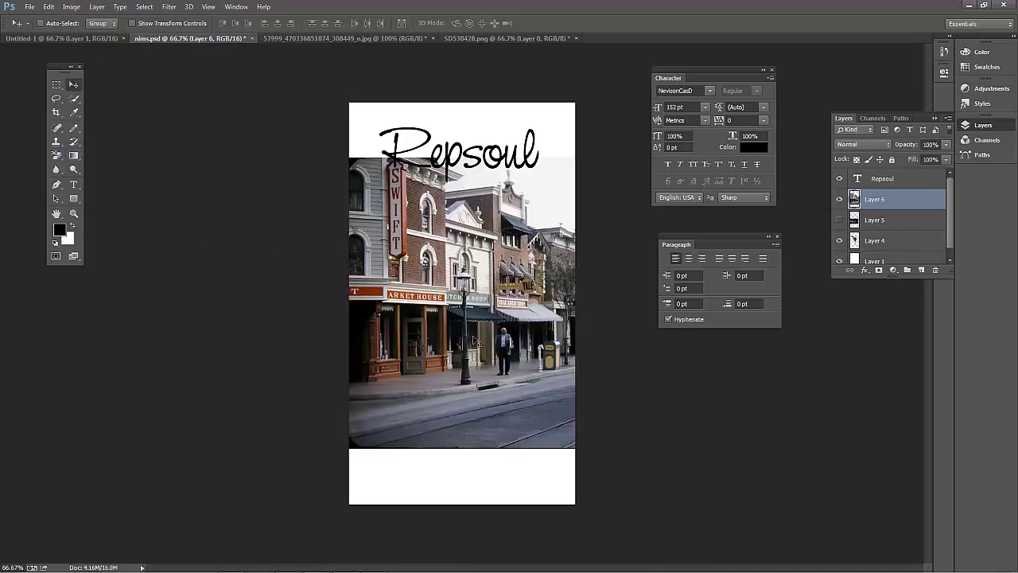
pyautogui.moveTo(475, 341); pyautogui.dragTo(581, 374)
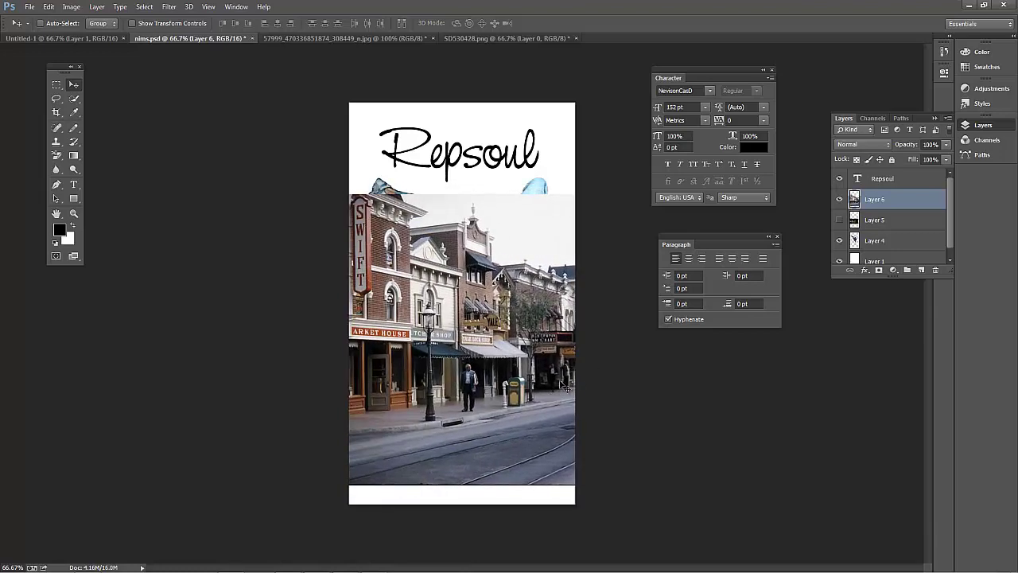
# Bring the Toronto night street photo from the Firefox image results into nims.psd as a new layer and hide the pasted street layers.
pyautogui.click(88, 563)
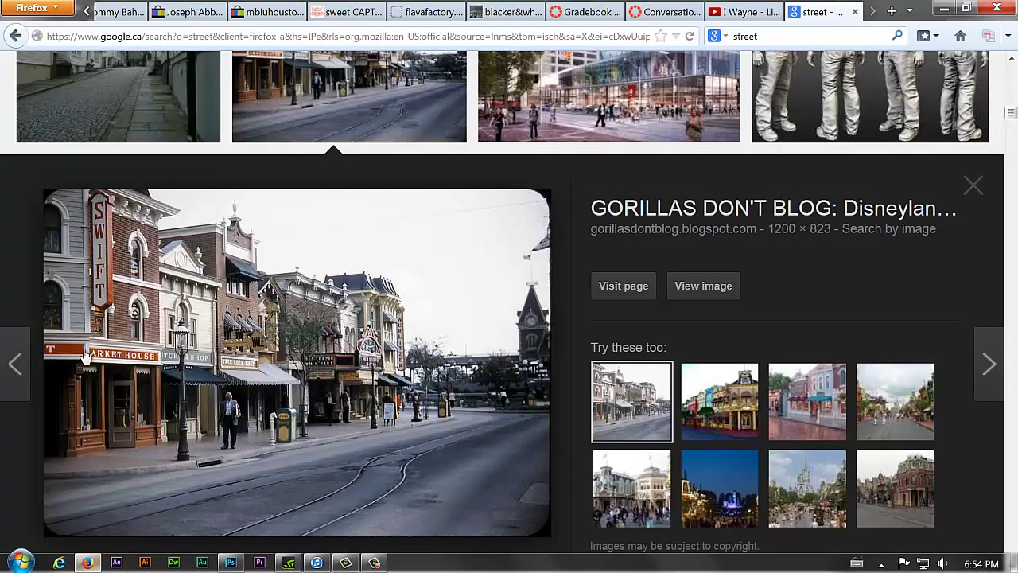
pyautogui.scroll(-7, 225, 196)
pyautogui.hotkey('alt', 'Tab')
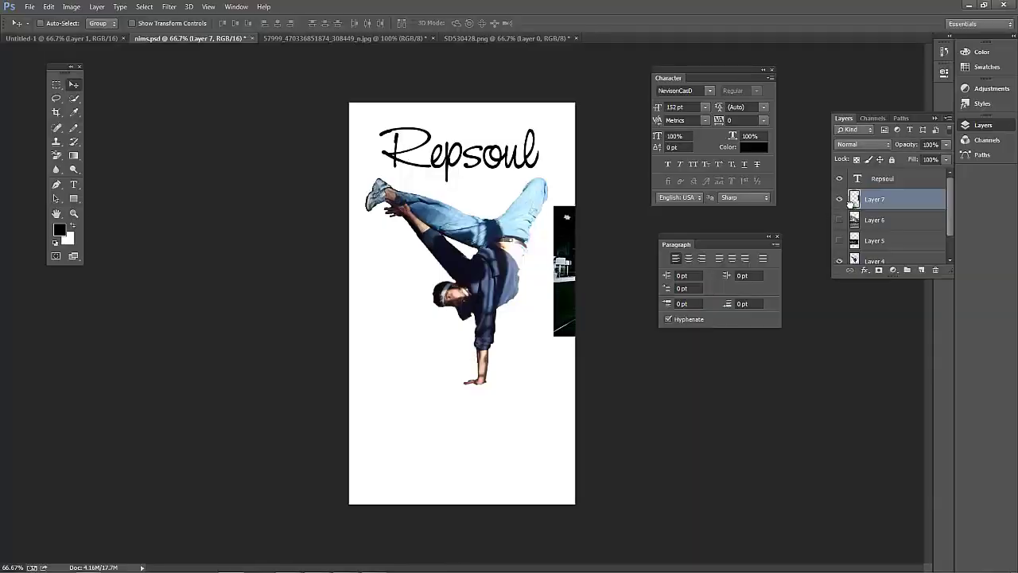
pyautogui.click(839, 199)
# Switch to Firefox, search for "sxc" in a new tab and open the stock.xchng free stock photo site.
pyautogui.moveTo(315, 547)
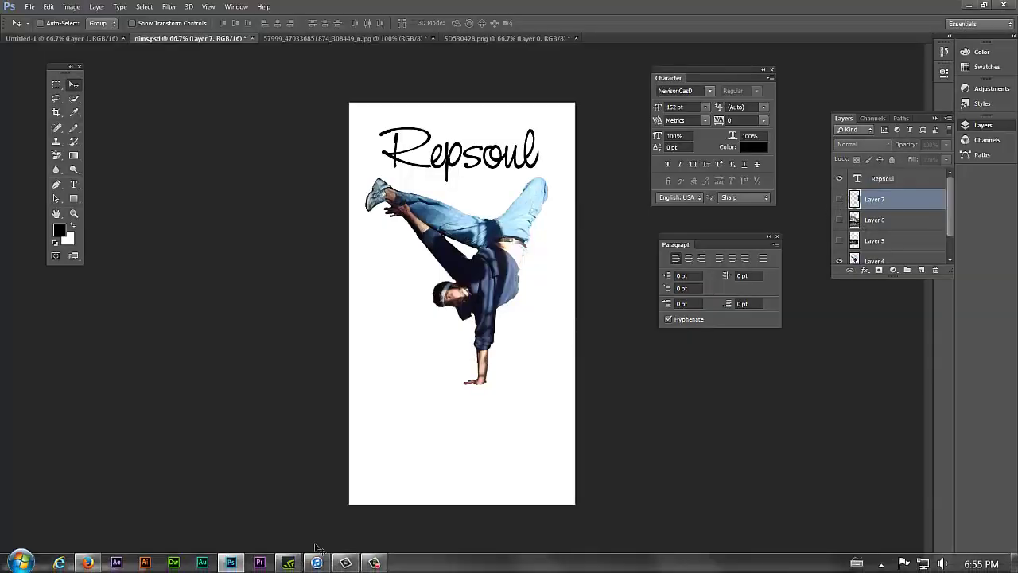
pyautogui.click(87, 563)
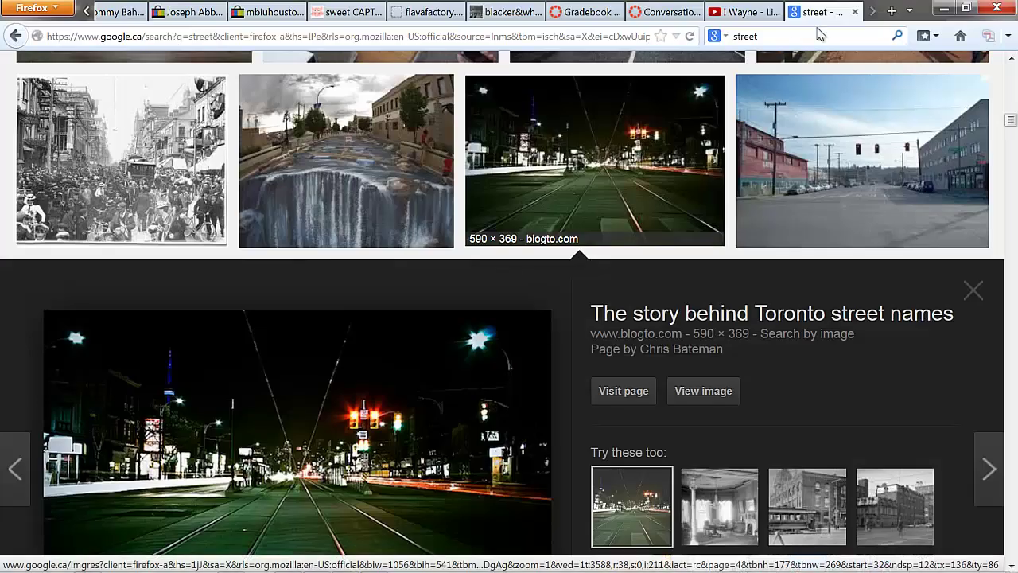
pyautogui.click(790, 35)
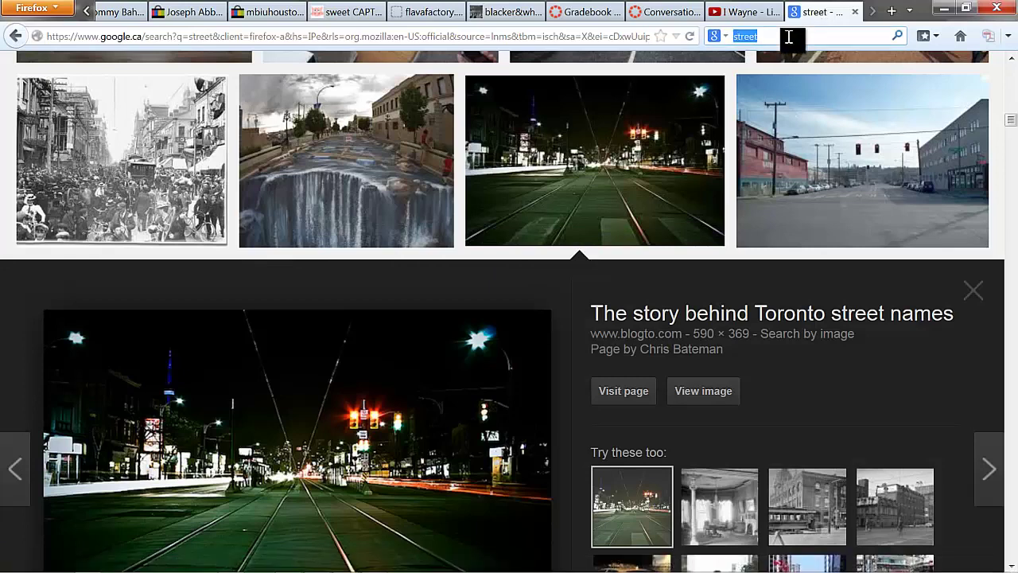
pyautogui.click(893, 12)
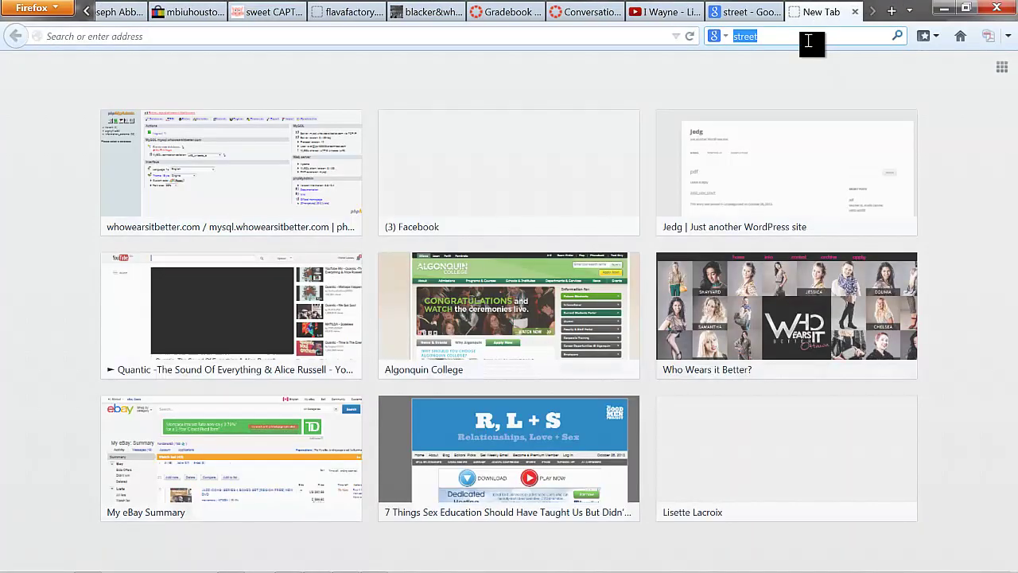
pyautogui.write('scx')
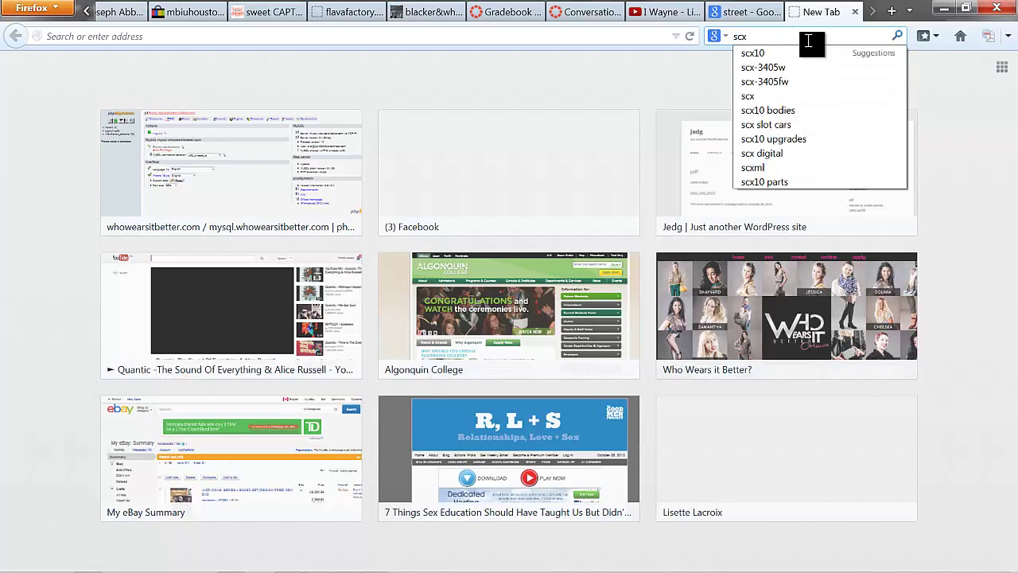
pyautogui.press('BackSpace')
pyautogui.press('BackSpace')
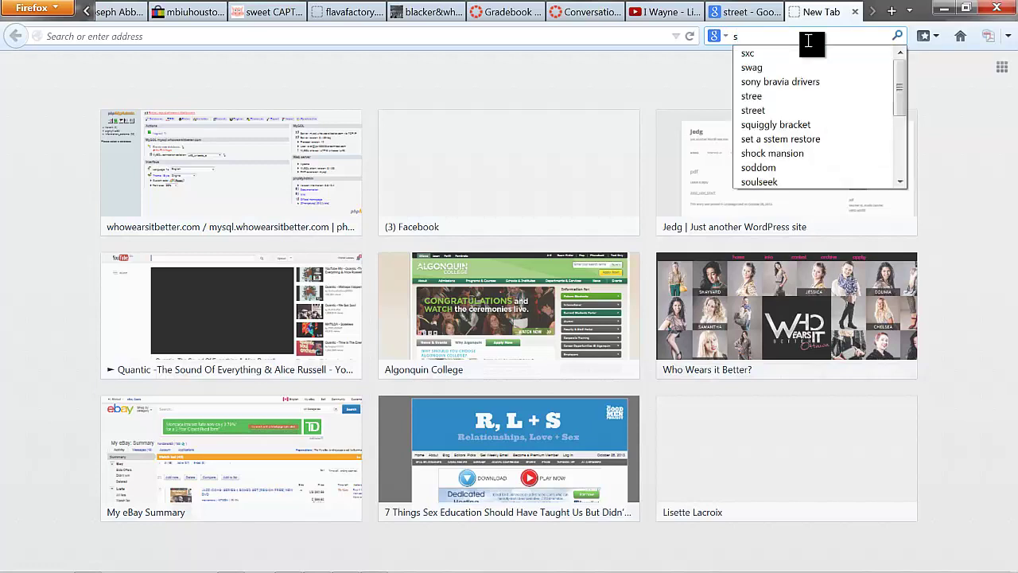
pyautogui.write('xc')
pyautogui.press('Return')
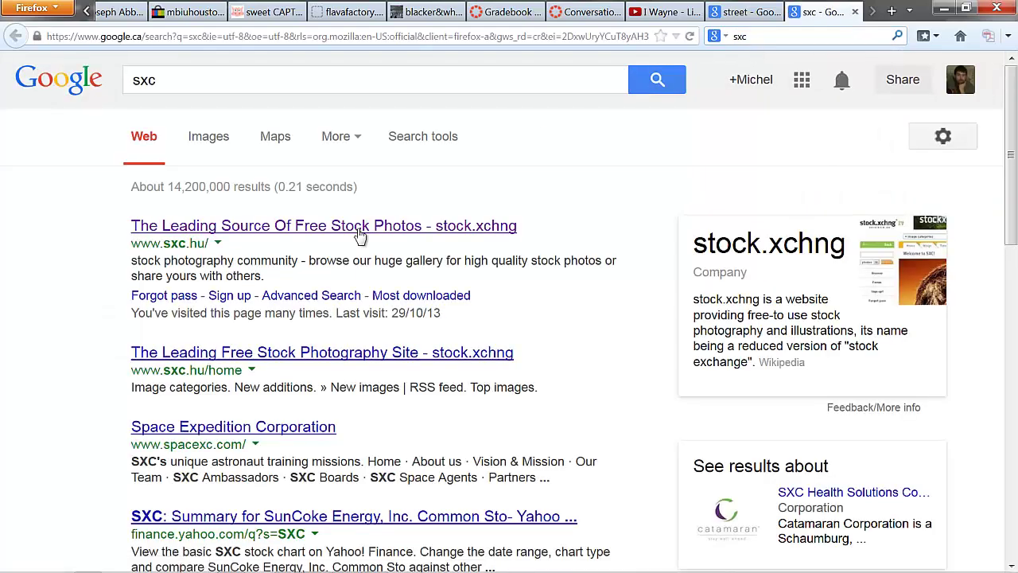
pyautogui.click(323, 227)
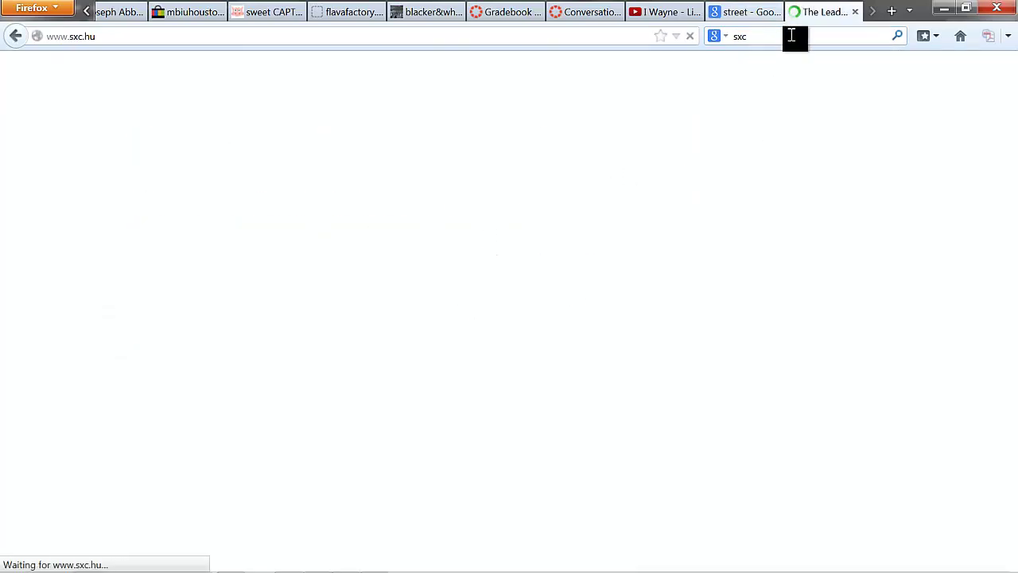
pyautogui.click(752, 12)
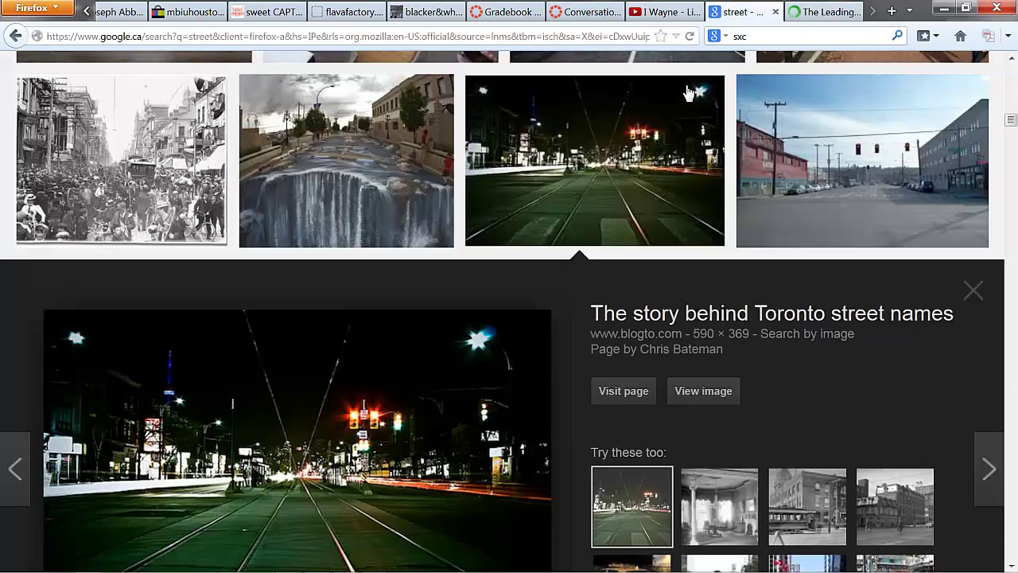
pyautogui.click(819, 11)
pyautogui.click(740, 10)
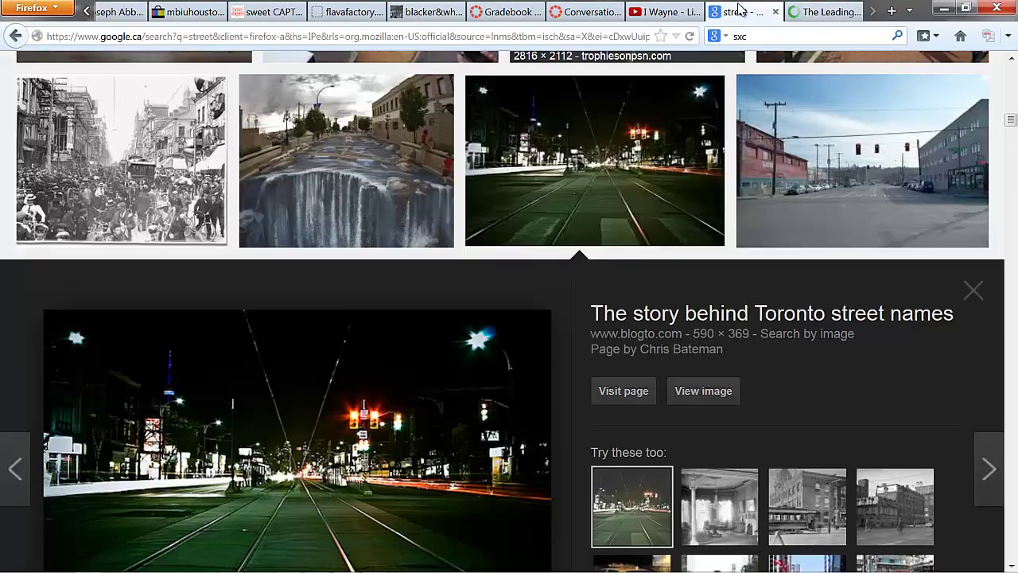
pyautogui.click(818, 12)
# Return to the Google image results for "street" and open the advanced image search for them.
pyautogui.click(745, 12)
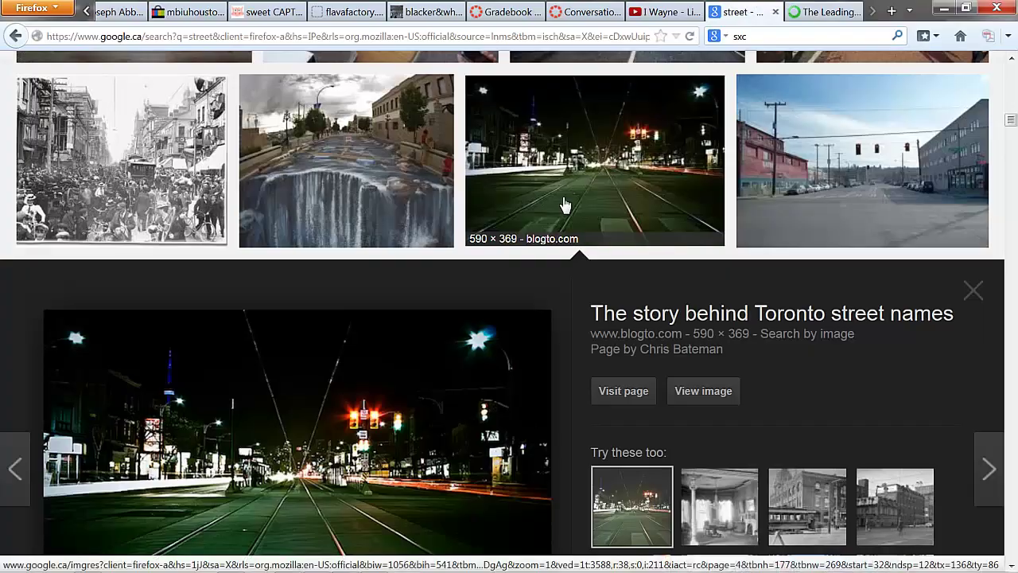
pyautogui.scroll(-6, 564, 204)
pyautogui.scroll(4, 563, 204)
pyautogui.scroll(15, 563, 204)
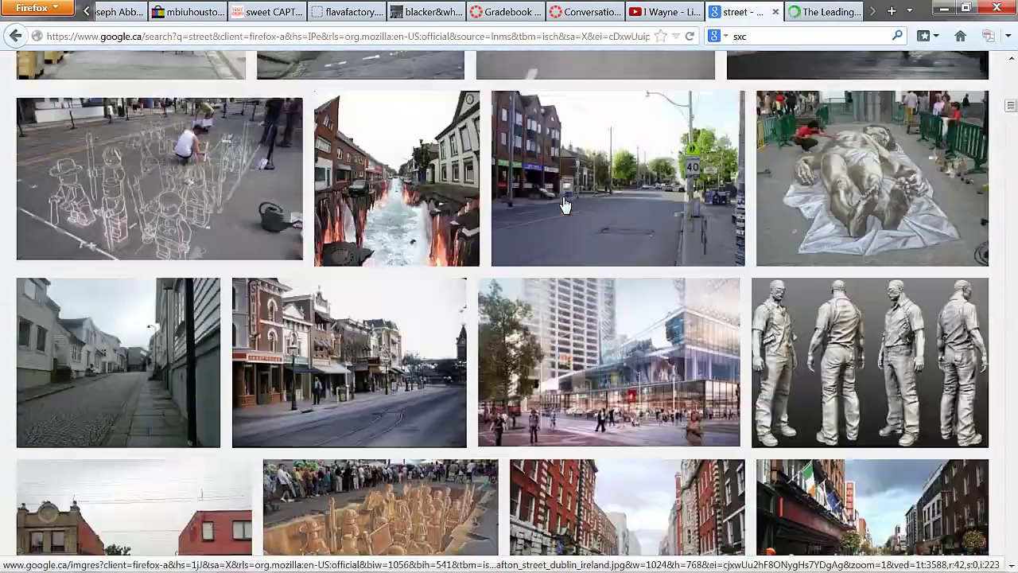
pyautogui.scroll(3, 564, 204)
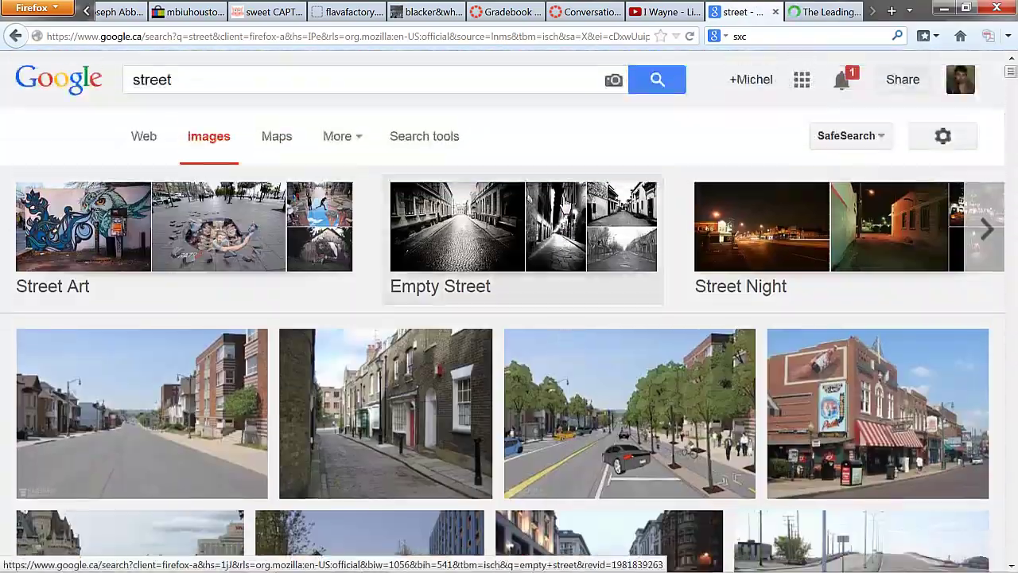
pyautogui.click(953, 139)
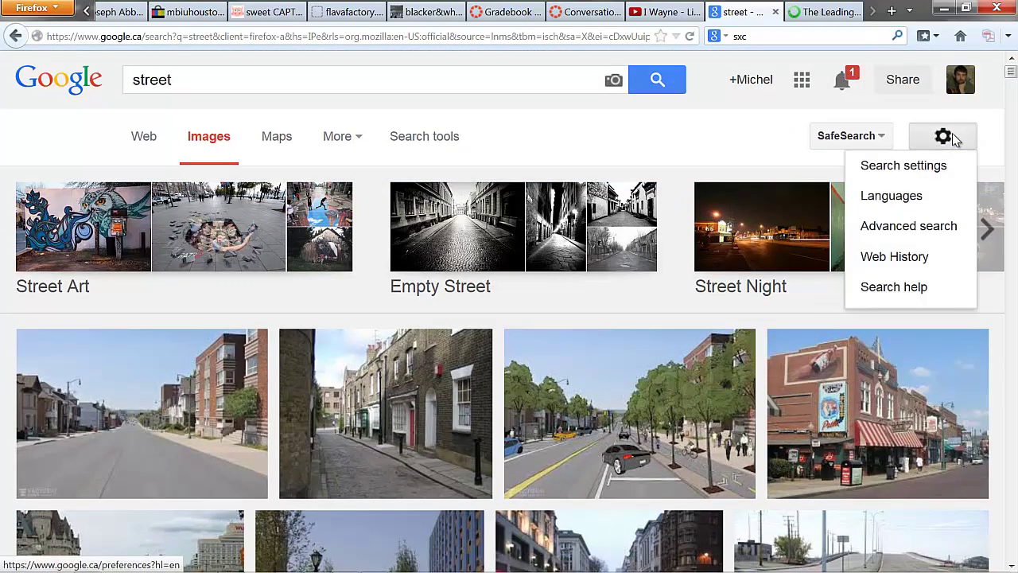
pyautogui.click(892, 226)
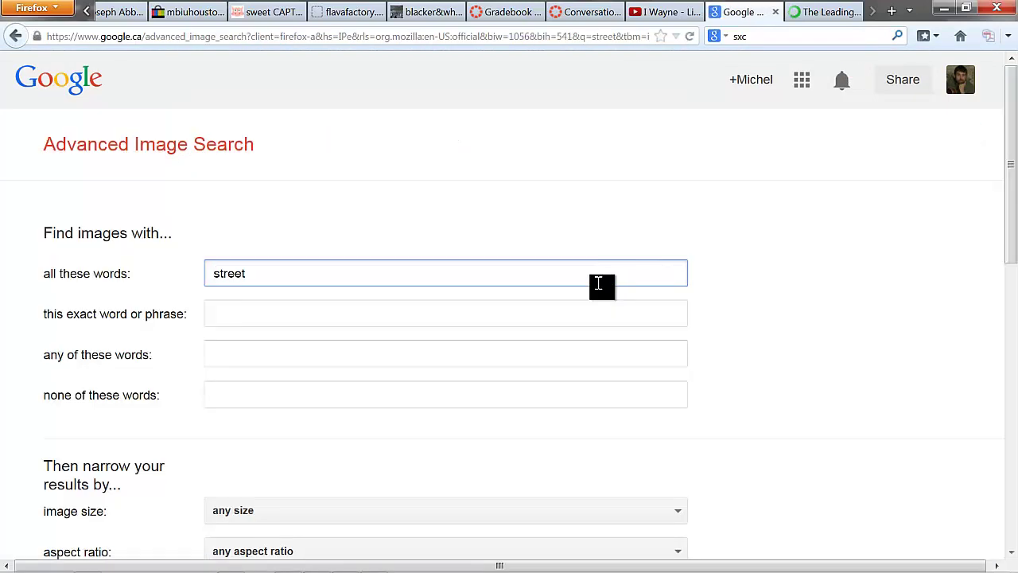
# Restrict the street image search to Large images and run the advanced search.
pyautogui.scroll(-5, 479, 304)
pyautogui.click(350, 299)
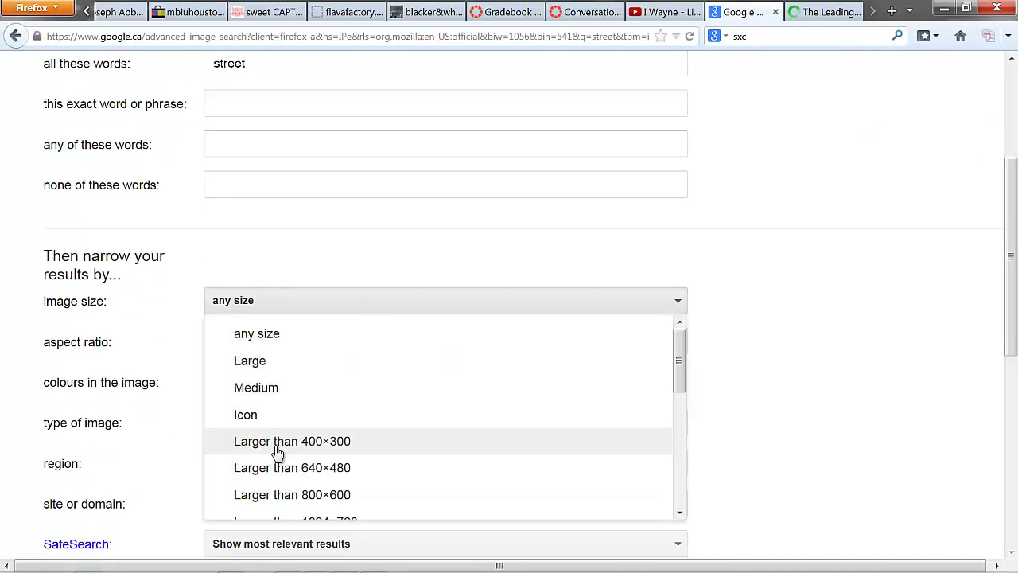
pyautogui.scroll(-2, 276, 451)
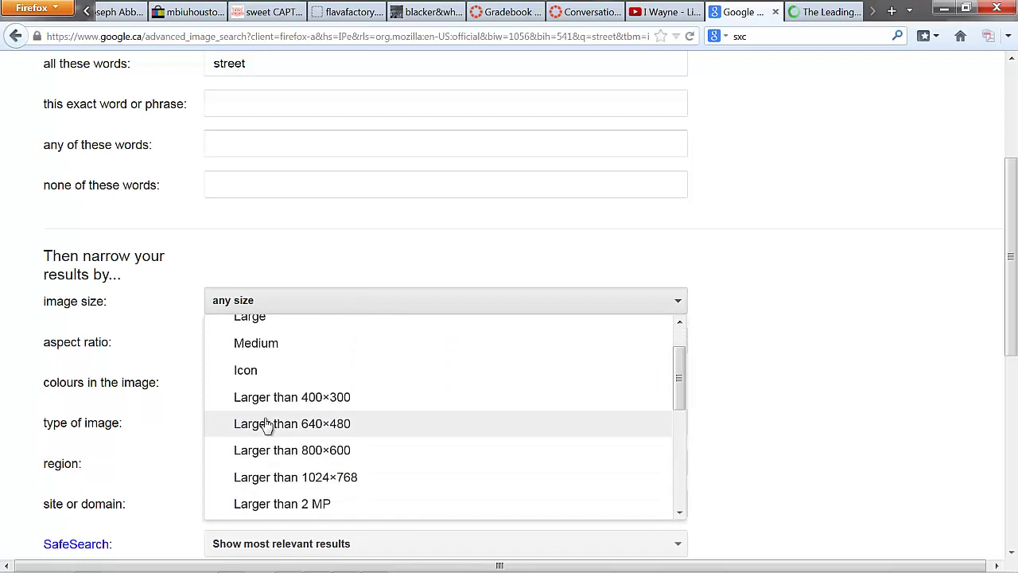
pyautogui.scroll(2, 265, 420)
pyautogui.click(265, 362)
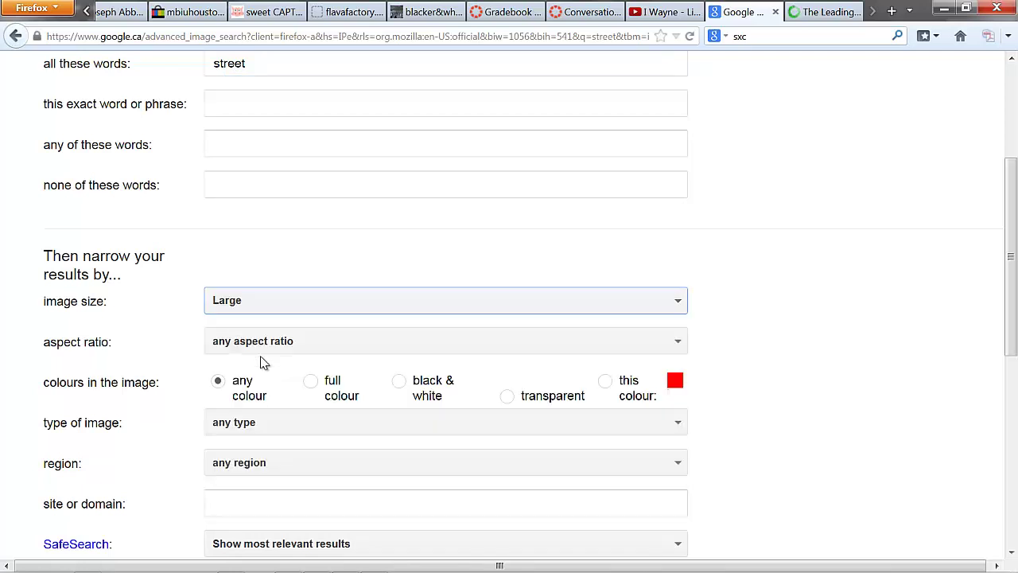
pyautogui.click(288, 307)
pyautogui.scroll(-4, 474, 464)
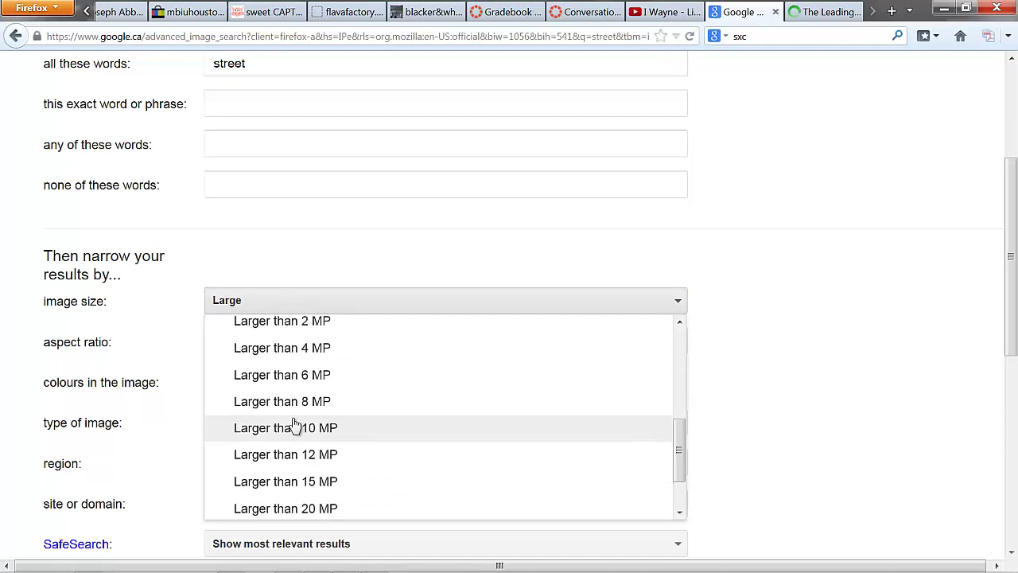
pyautogui.scroll(3, 268, 393)
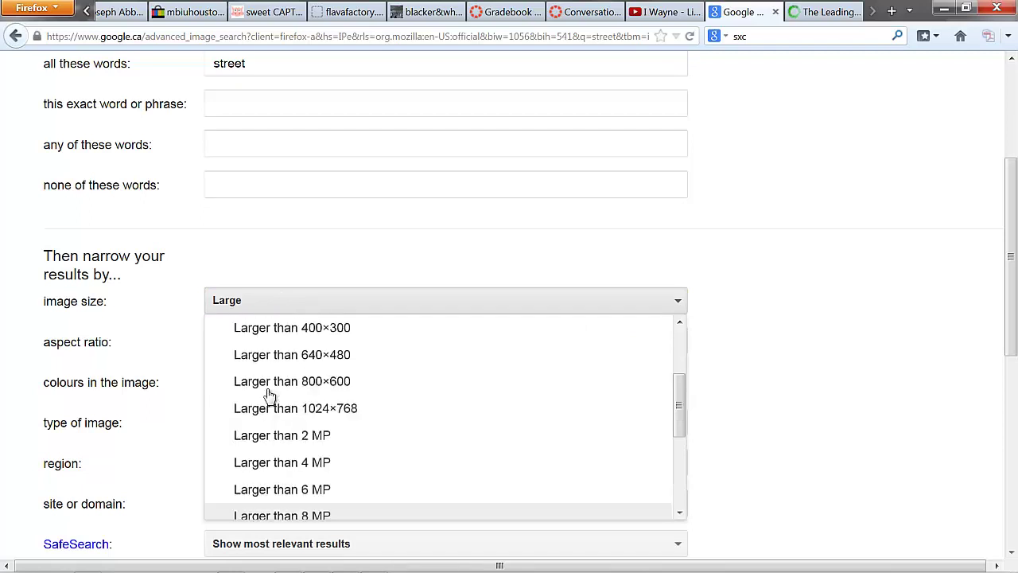
pyautogui.scroll(1, 268, 393)
pyautogui.click(258, 364)
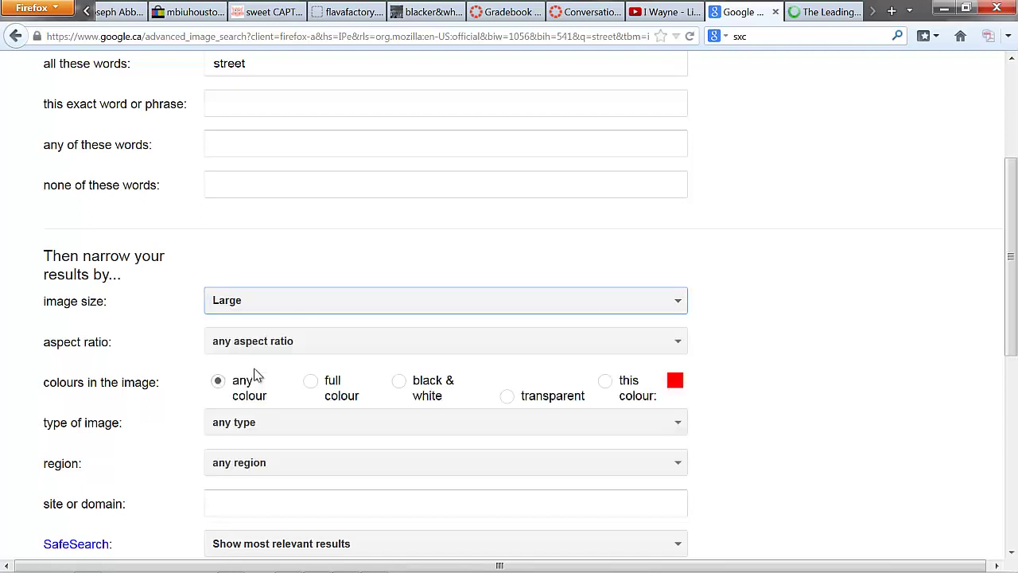
pyautogui.scroll(-5, 809, 368)
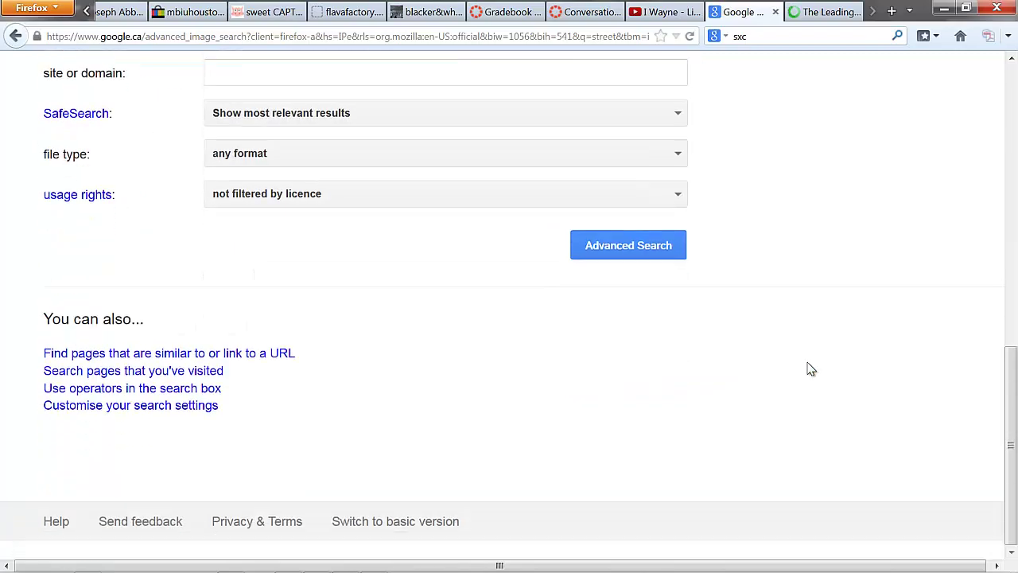
pyautogui.click(621, 262)
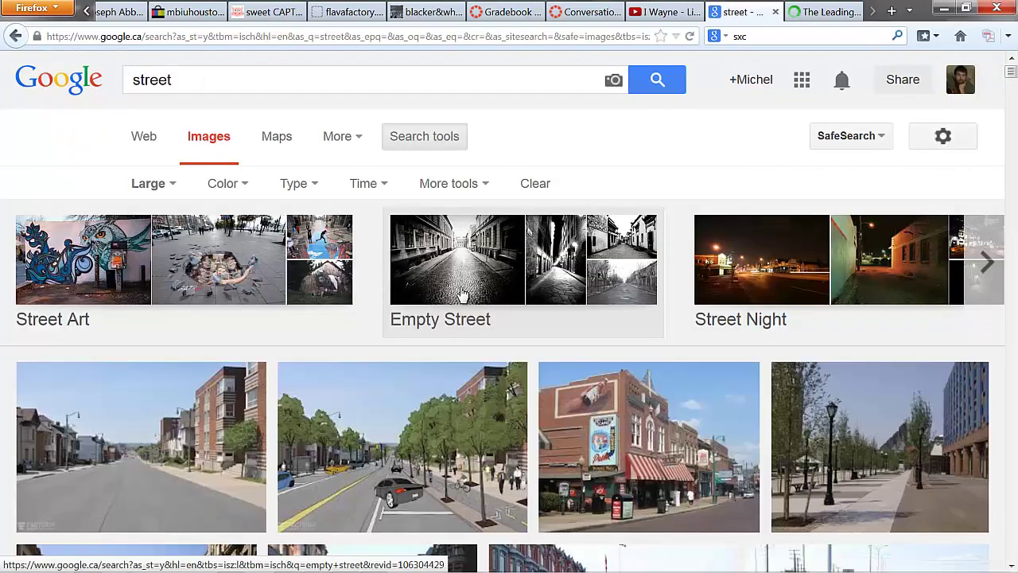
# Find the 3D street art photo of cyclists beside a chasm in the pavement and copy the image.
pyautogui.scroll(-10, 462, 294)
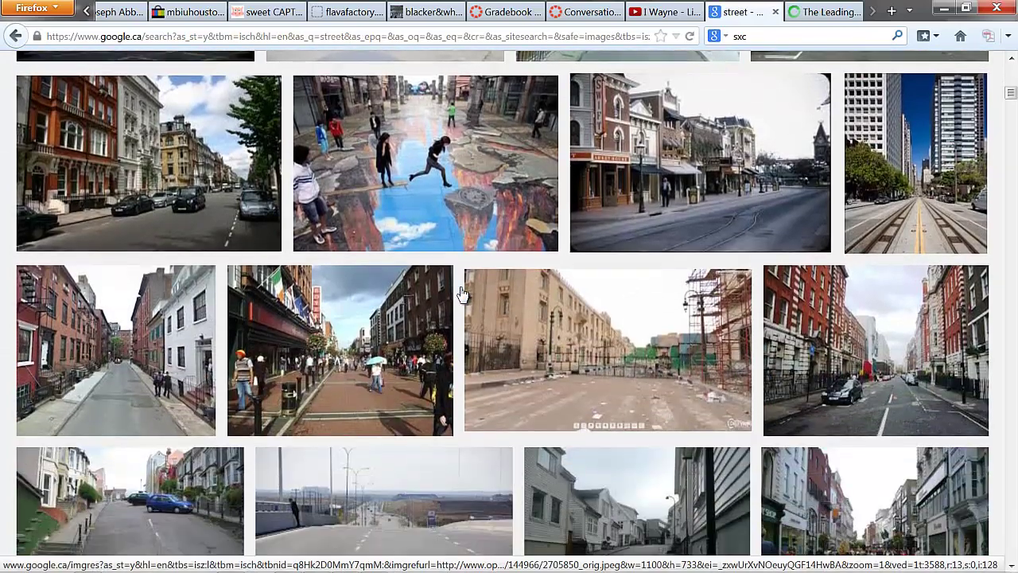
pyautogui.scroll(-7, 461, 294)
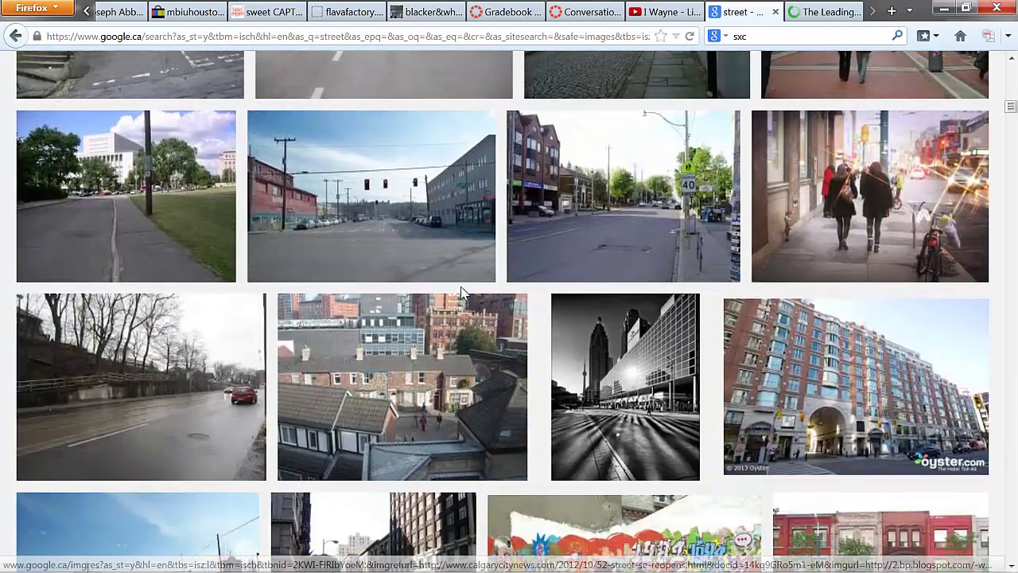
pyautogui.scroll(-3, 461, 294)
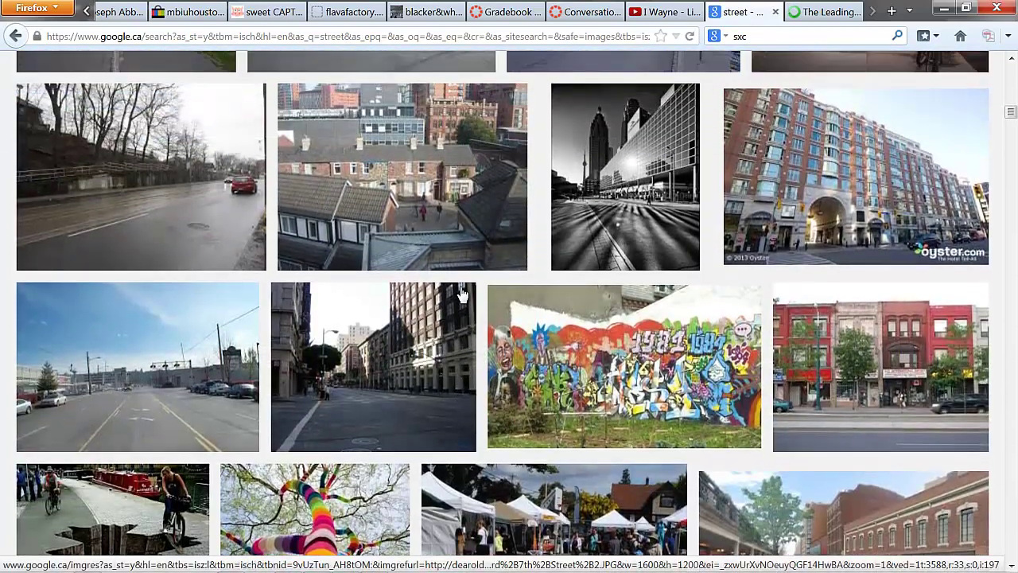
pyautogui.scroll(-6, 461, 294)
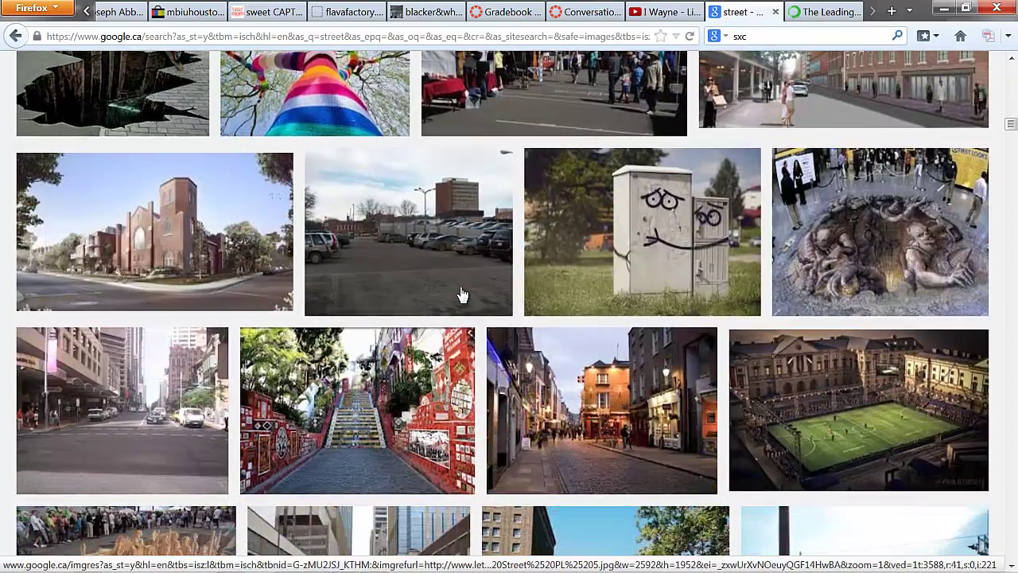
pyautogui.scroll(2, 461, 294)
pyautogui.click(127, 159)
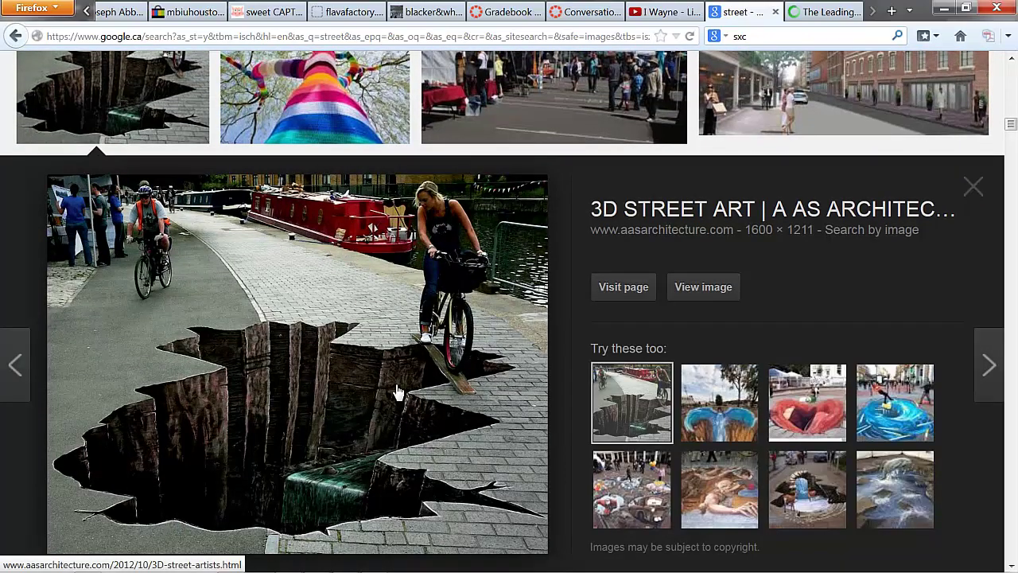
pyautogui.rightClick(398, 392)
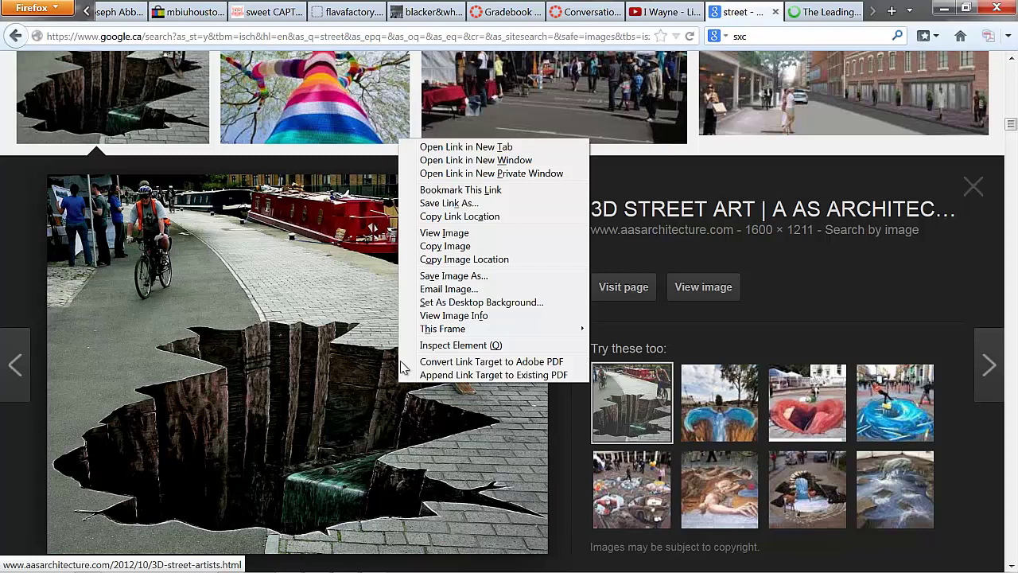
pyautogui.click(462, 248)
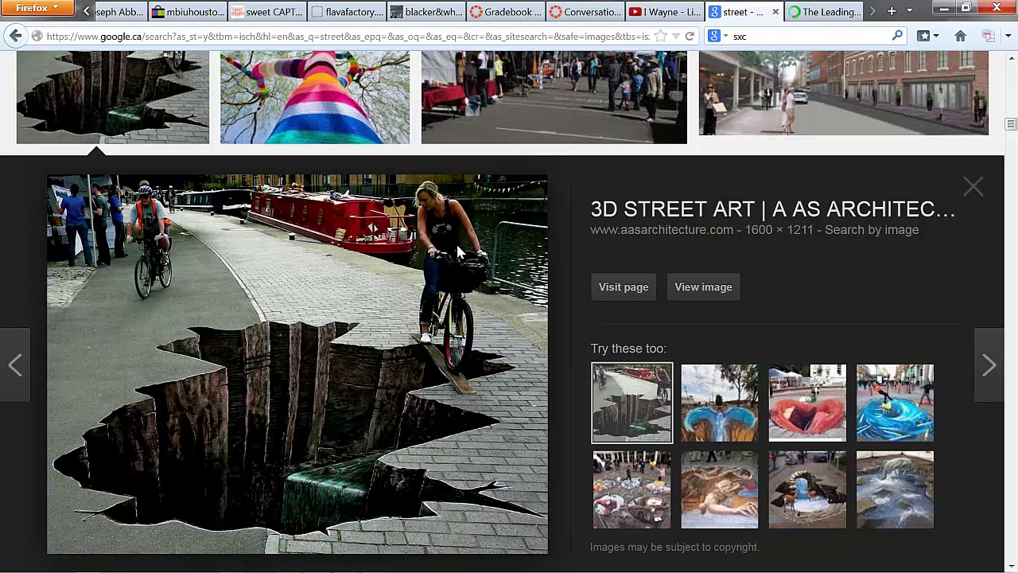
# Switch to Photoshop, paste the copied chasm photo into nims.psd and place its layer directly beneath the breakdancer layer.
pyautogui.click(942, 10)
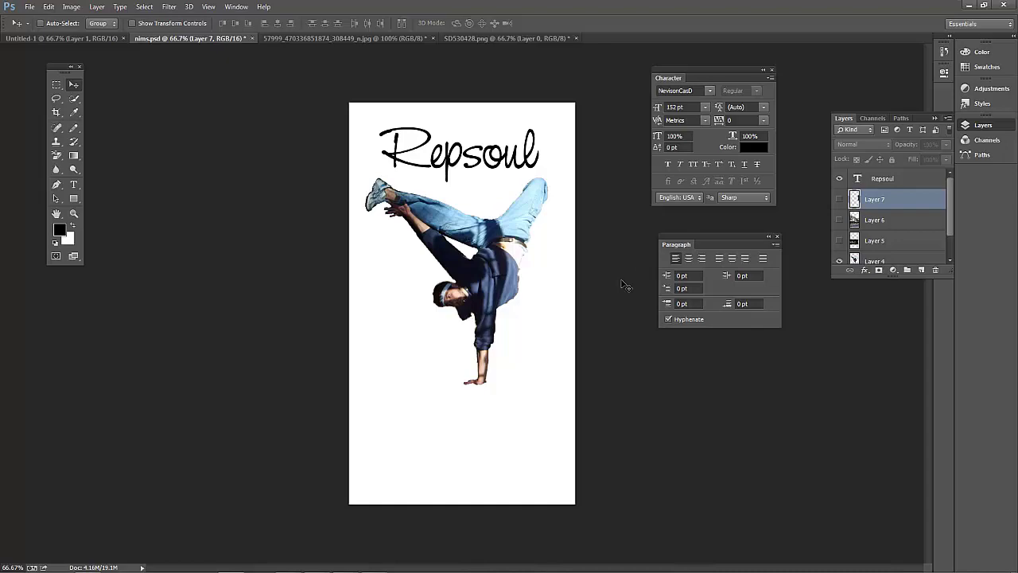
pyautogui.hotkey('ctrl', 'v')
pyautogui.moveTo(537, 334); pyautogui.dragTo(392, 317)
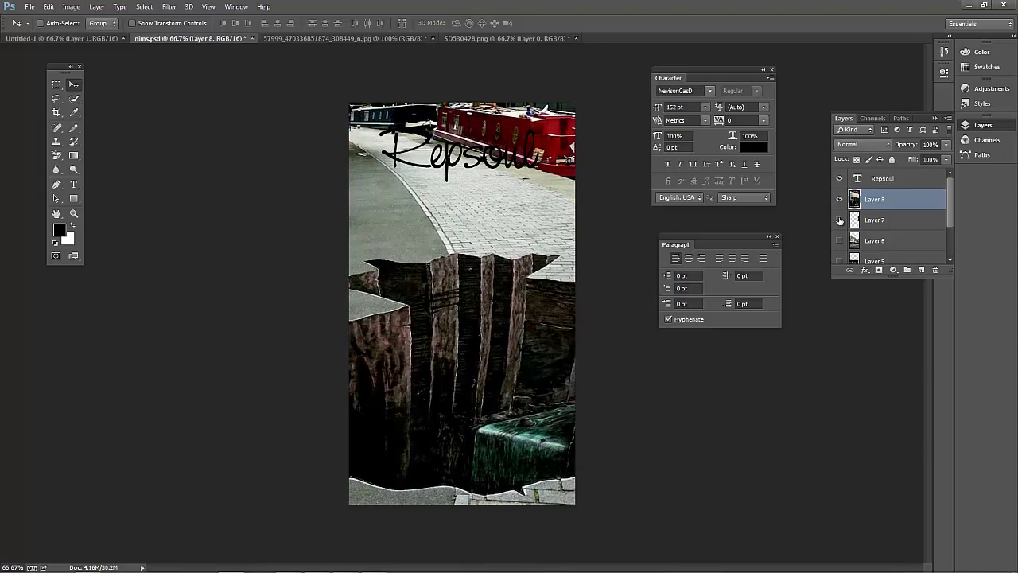
pyautogui.moveTo(898, 219)
pyautogui.mouseDown()
pyautogui.moveTo(894, 257)
pyautogui.moveTo(887, 229)
pyautogui.mouseUp()
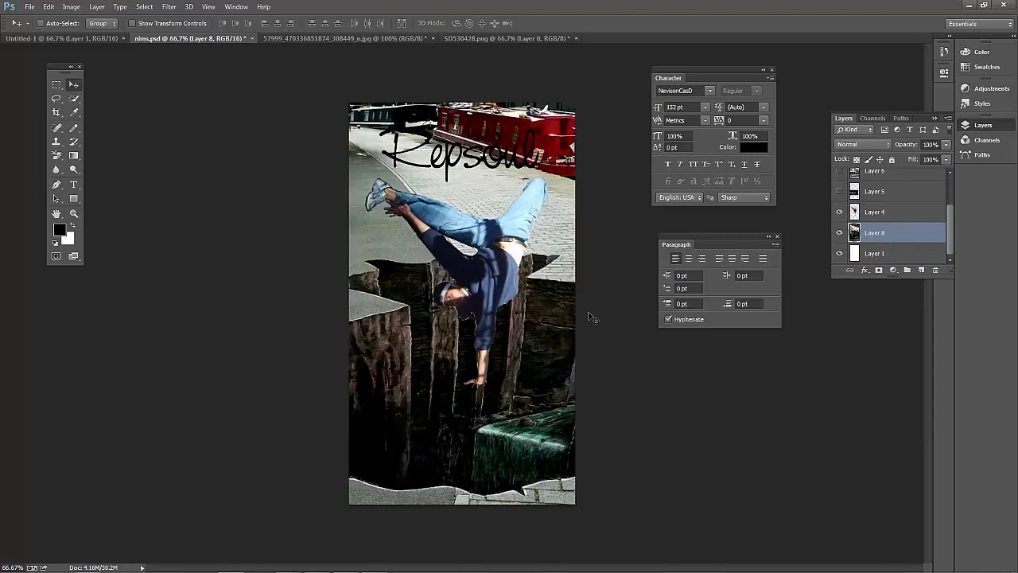
# Enlarge the chasm photo with Free Transform and reposition it so the chasm and pavement fill the canvas behind the breakdancer.
pyautogui.moveTo(569, 329)
pyautogui.mouseDown()
pyautogui.moveTo(566, 317)
pyautogui.moveTo(578, 311)
pyautogui.moveTo(574, 343)
pyautogui.moveTo(579, 318)
pyautogui.mouseUp()
pyautogui.hotkey('ctrl', 't')
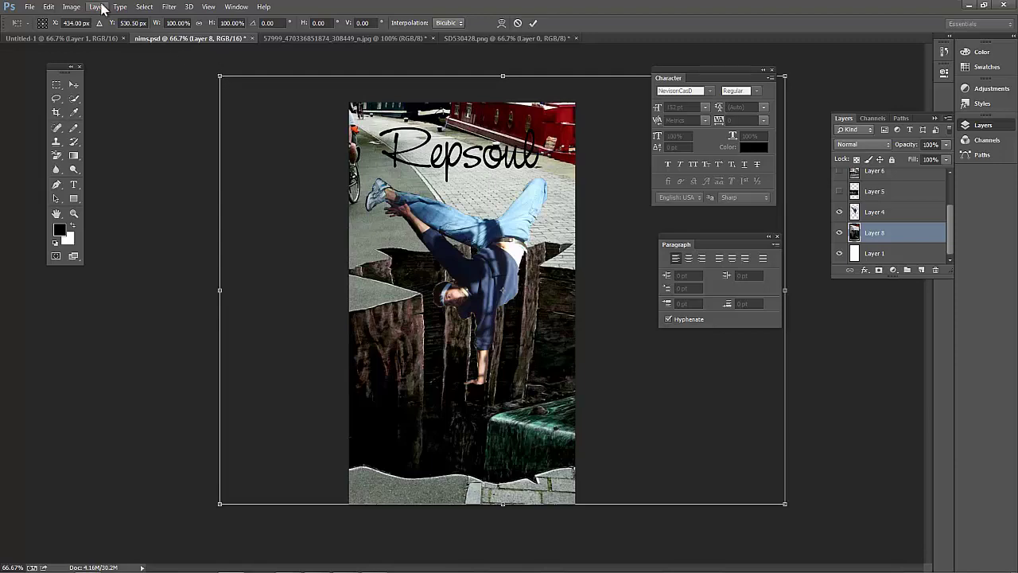
pyautogui.click(48, 7)
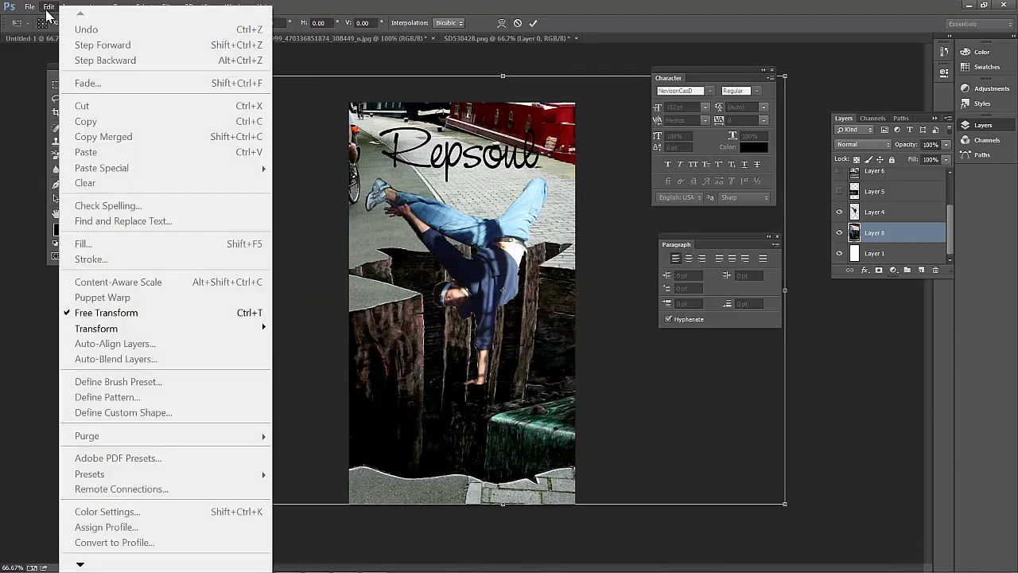
pyautogui.click(119, 312)
pyautogui.moveTo(220, 76); pyautogui.dragTo(163, 37)
pyautogui.moveTo(361, 340); pyautogui.dragTo(402, 363)
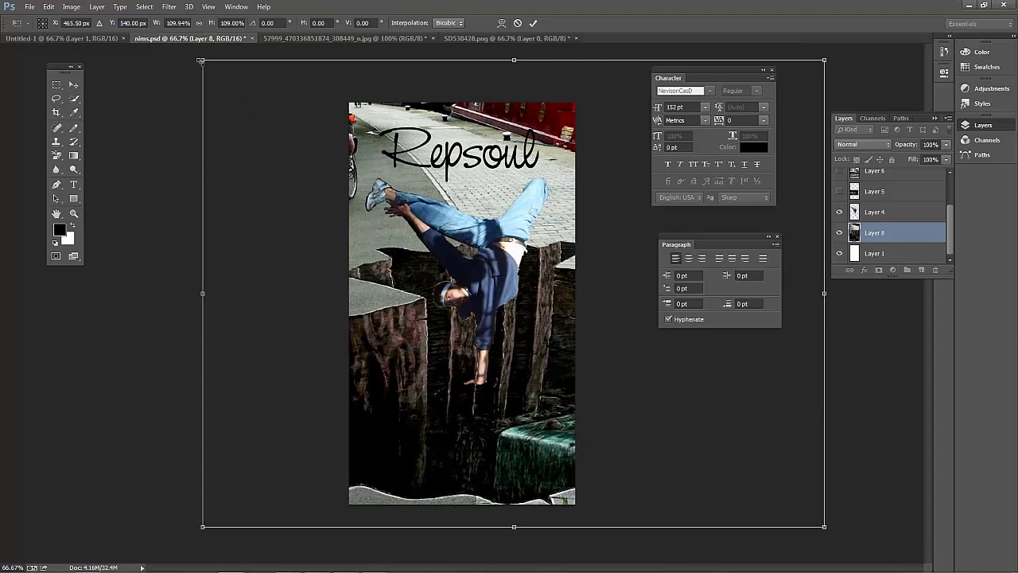
pyautogui.moveTo(201, 60); pyautogui.dragTo(170, 30)
pyautogui.moveTo(293, 214); pyautogui.dragTo(201, 140)
pyautogui.press('Return')
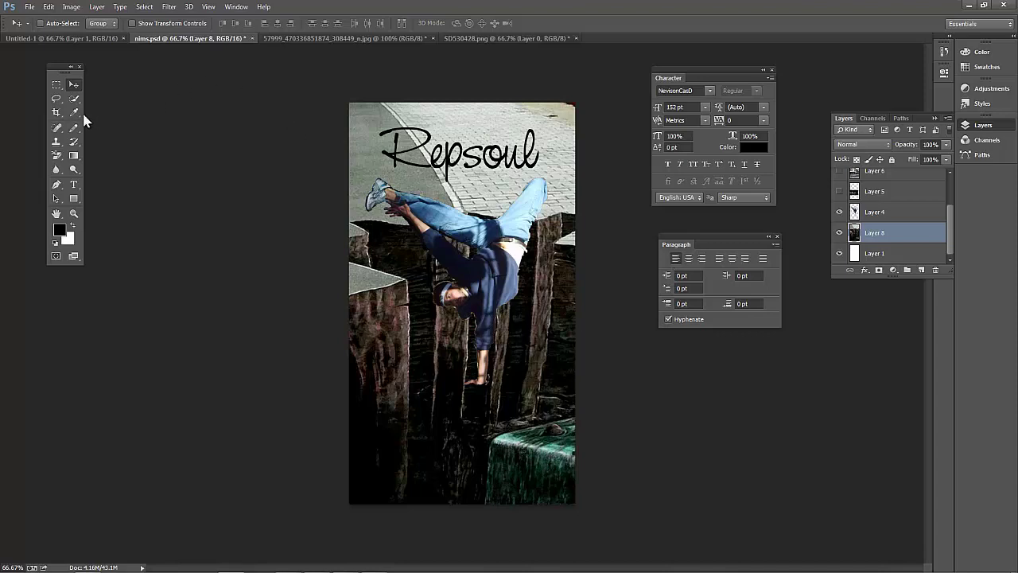
# Select the green block in the lower-right corner of the chasm photo with the Polygonal Lasso Tool, extending past the canvas edges.
pyautogui.click(55, 98)
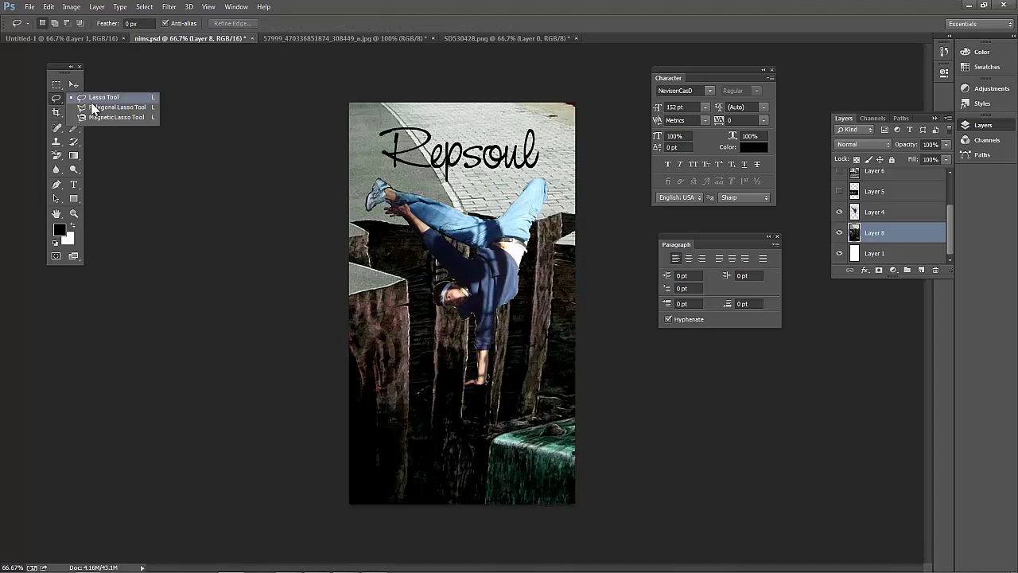
pyautogui.click(93, 108)
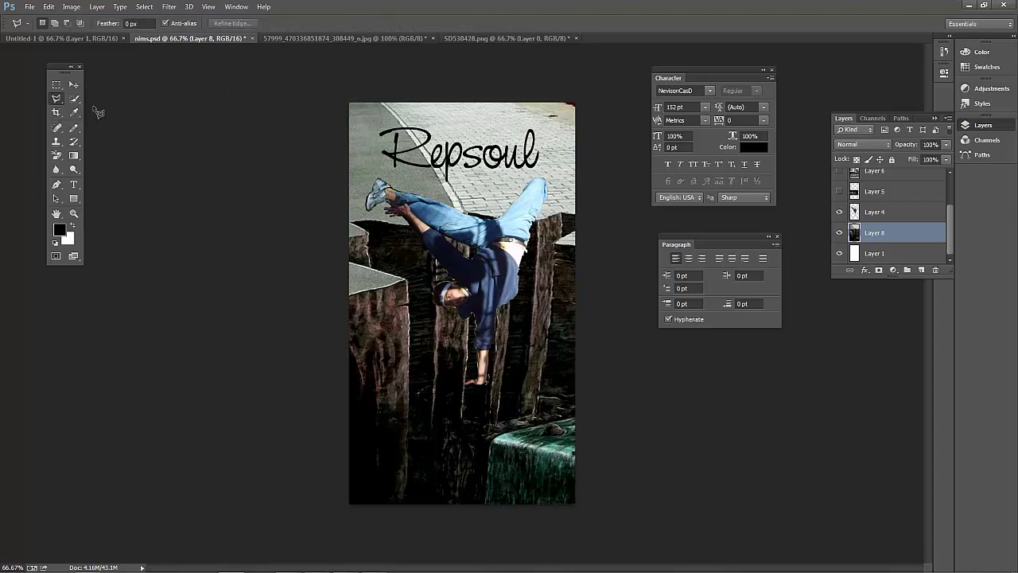
pyautogui.click(55, 100)
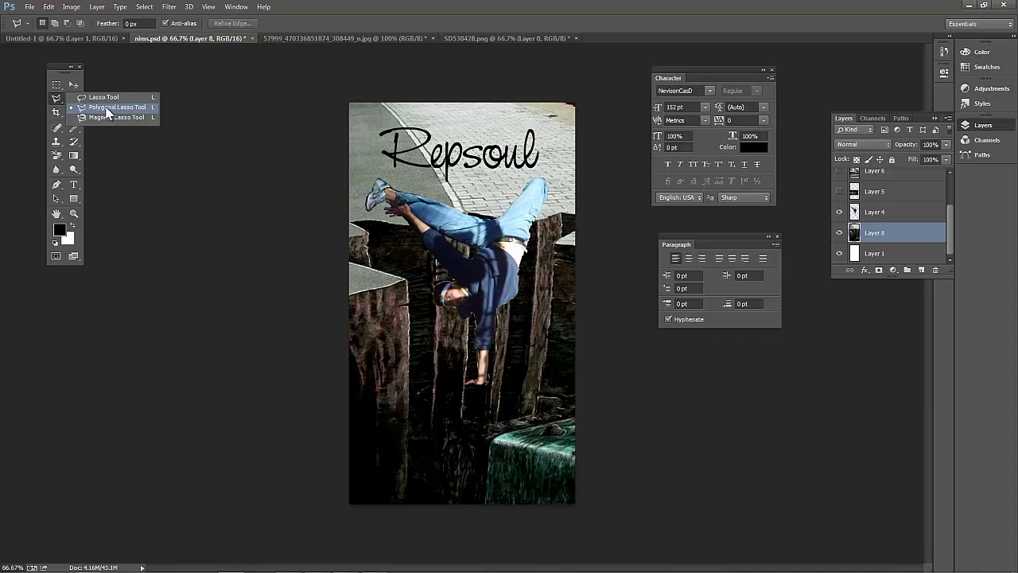
pyautogui.click(106, 108)
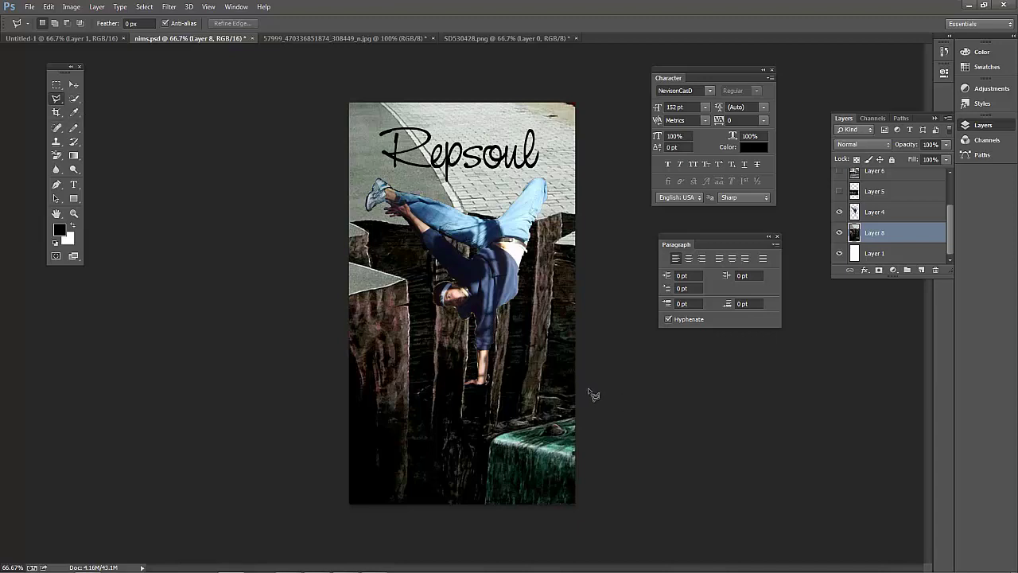
pyautogui.click(608, 389)
pyautogui.click(442, 442)
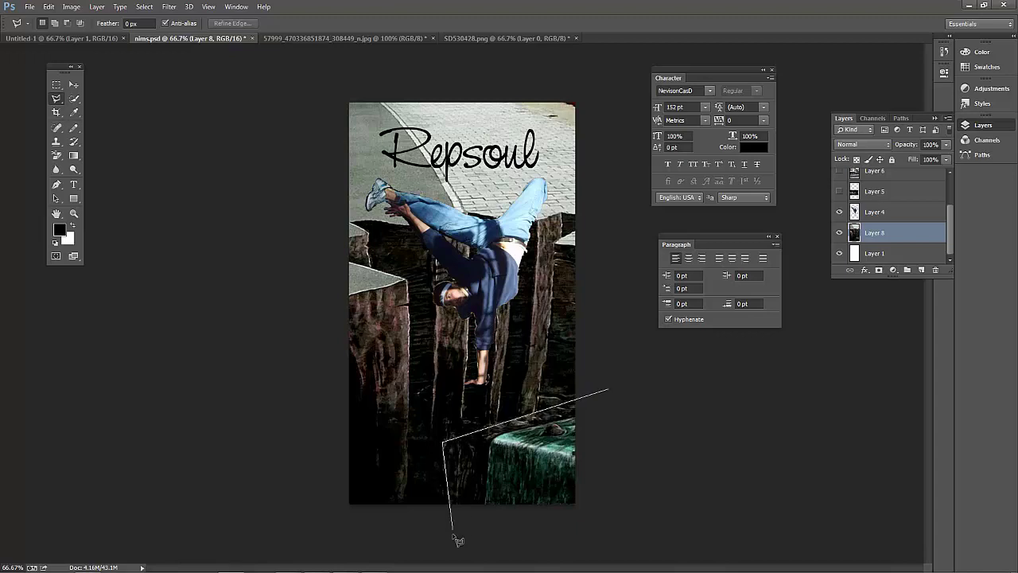
pyautogui.click(451, 534)
pyautogui.click(616, 534)
pyautogui.doubleClick(617, 419)
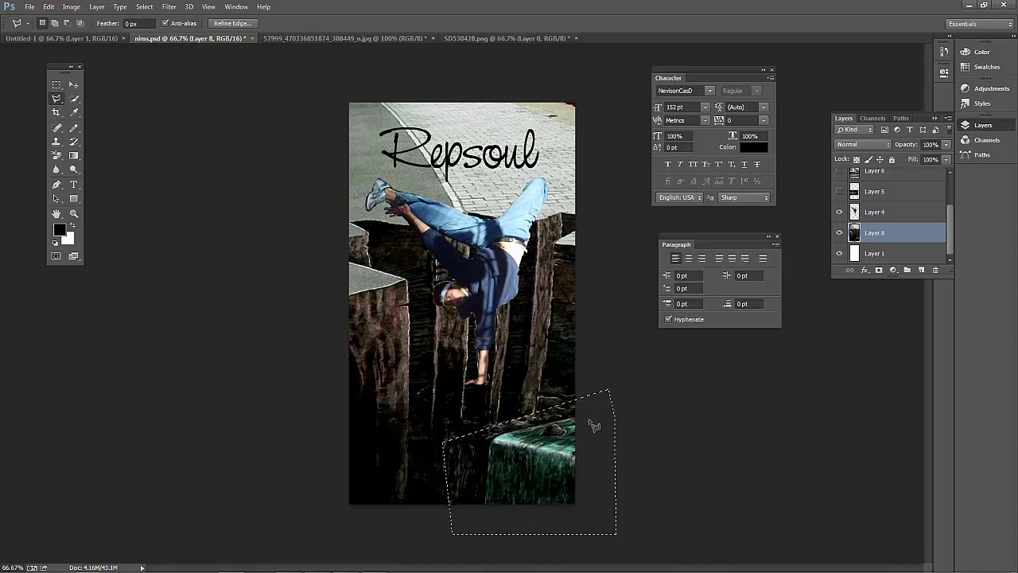
# Fill the selected green block area with Content-Aware at Normal mode and 100% opacity, and clear the selection.
pyautogui.click(50, 7)
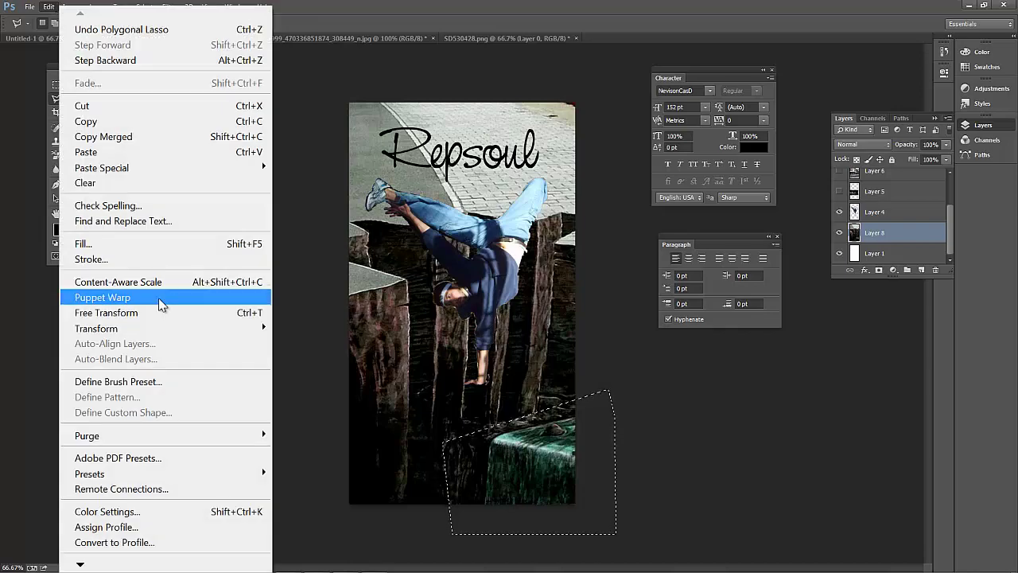
pyautogui.click(87, 243)
pyautogui.click(528, 175)
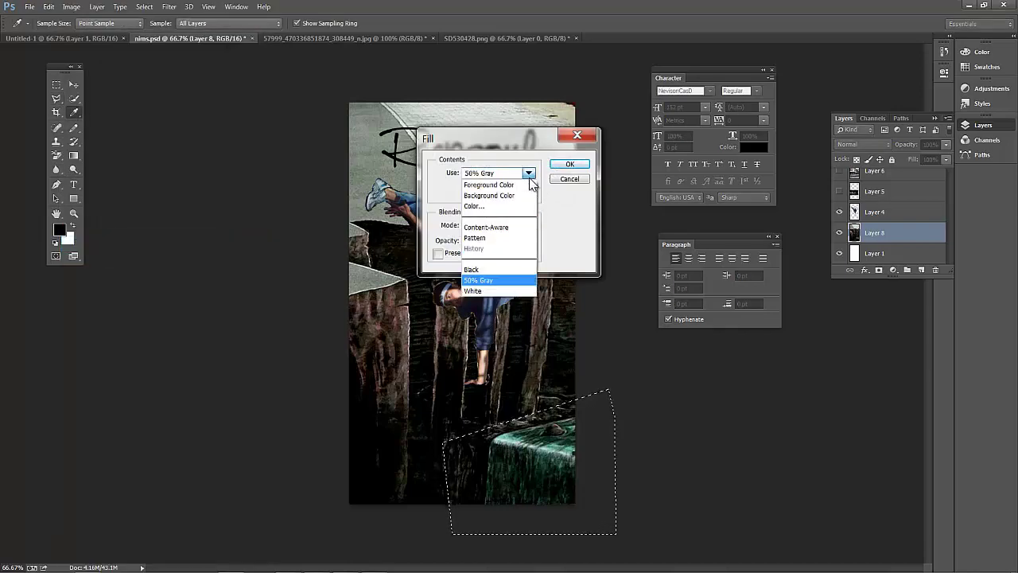
pyautogui.click(498, 229)
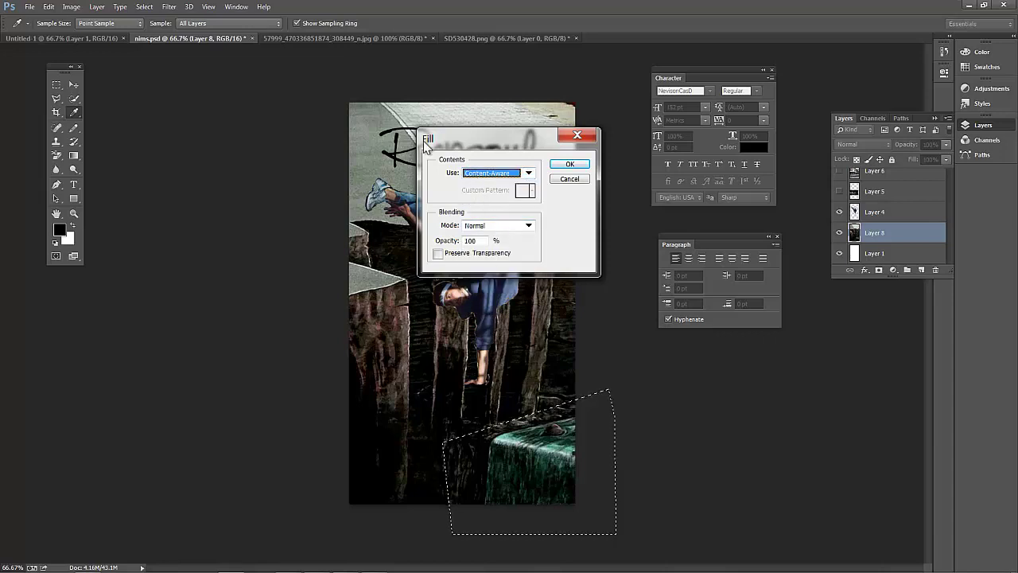
pyautogui.click(581, 164)
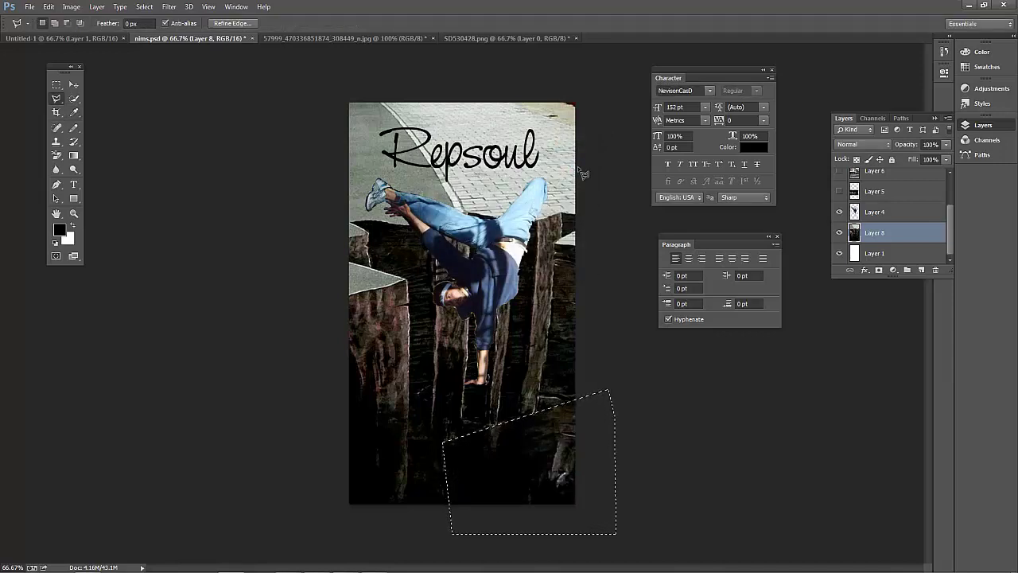
pyautogui.hotkey('ctrl', 'd')
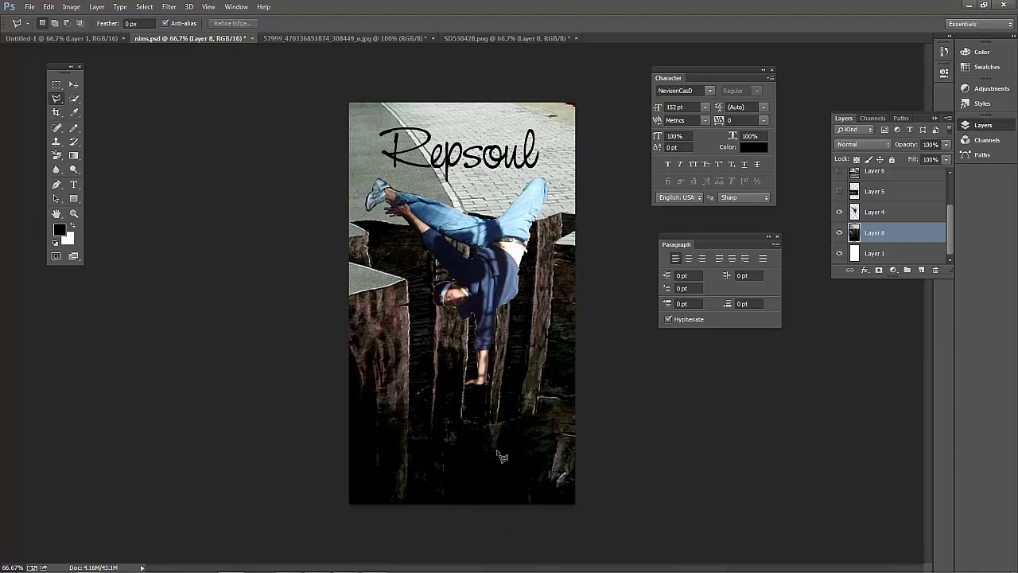
# Hide the breakdancer layer and the Repsoul text layer, and toggle the chasm photo layer off and on to check the background.
pyautogui.click(839, 212)
pyautogui.scroll(3, 836, 199)
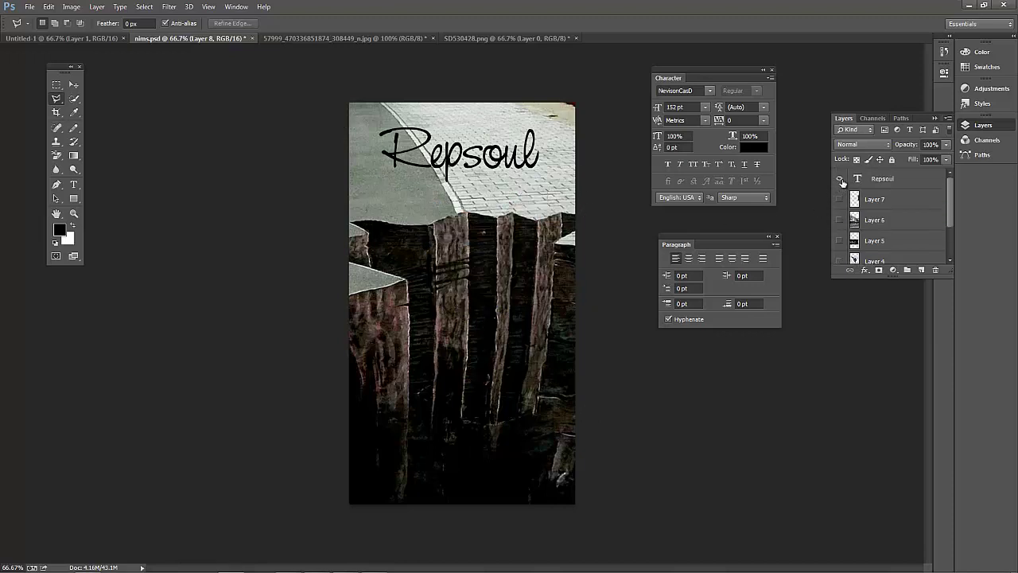
pyautogui.click(840, 179)
pyautogui.scroll(-2, 843, 189)
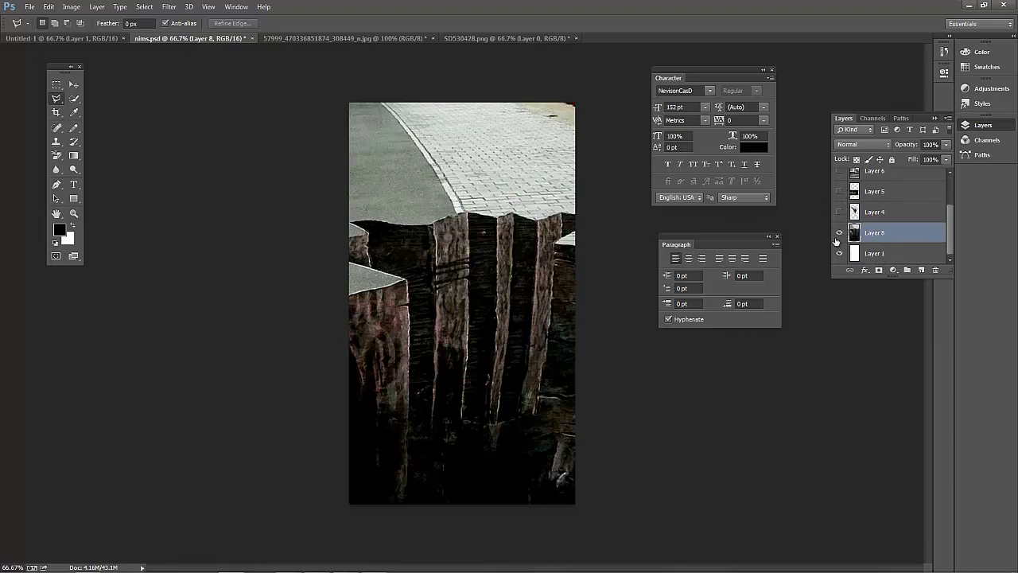
pyautogui.click(839, 232)
pyautogui.click(839, 233)
pyautogui.scroll(2, 889, 213)
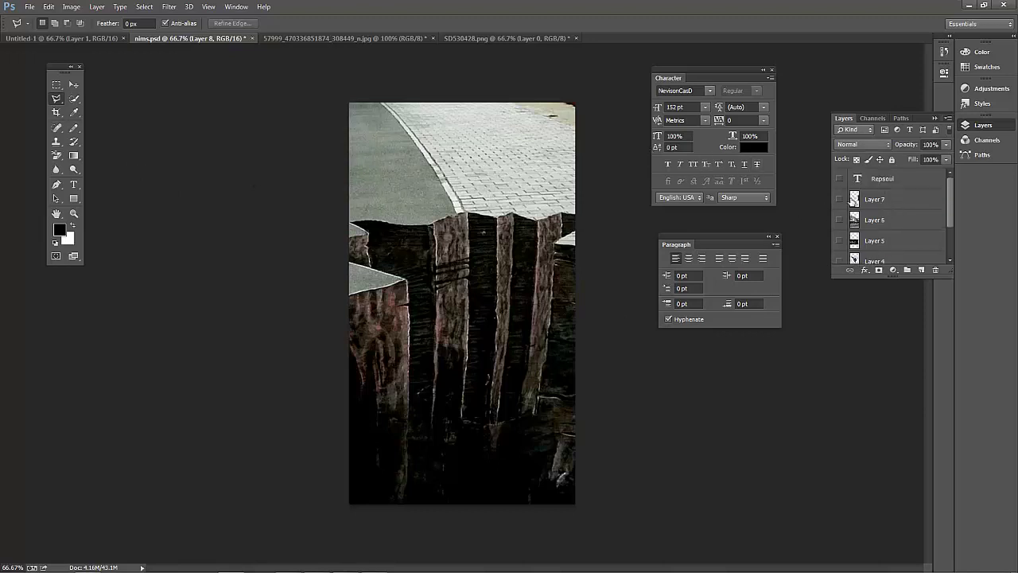
# Show the Repsoul text layer again and set its text color to white (ffffff).
pyautogui.click(839, 179)
pyautogui.click(898, 180)
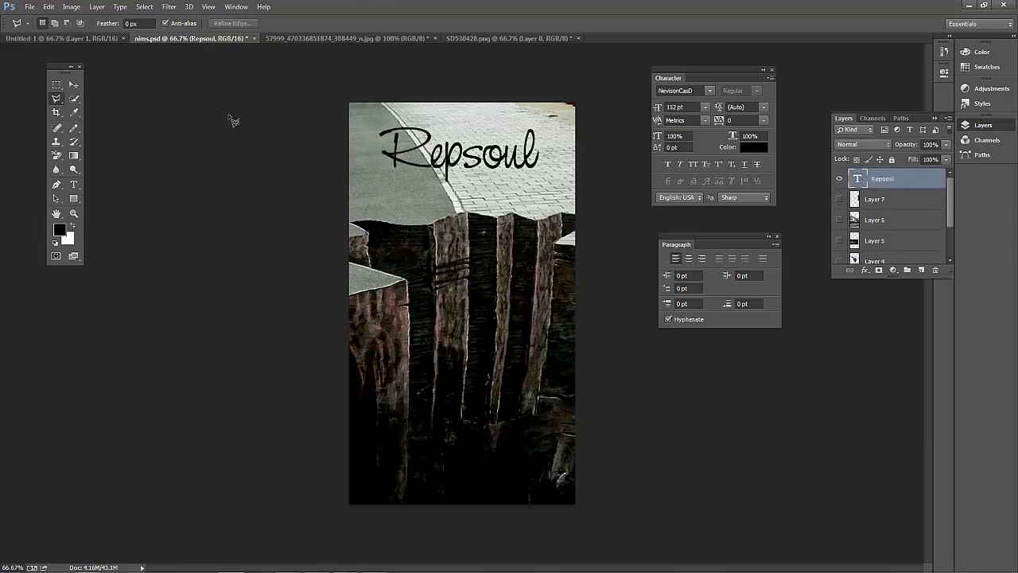
pyautogui.click(750, 147)
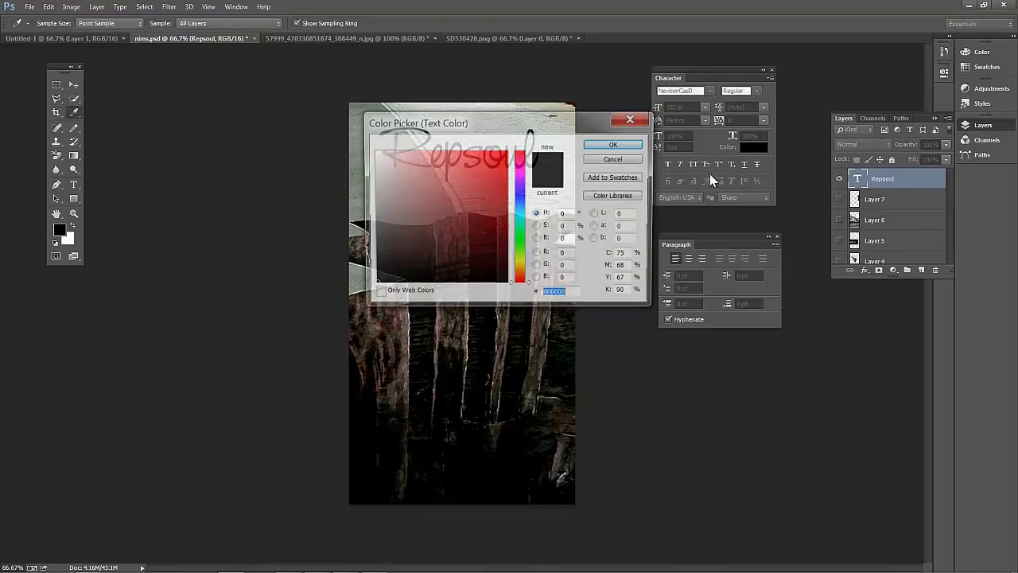
pyautogui.click(477, 199)
pyautogui.moveTo(477, 200); pyautogui.dragTo(322, 135)
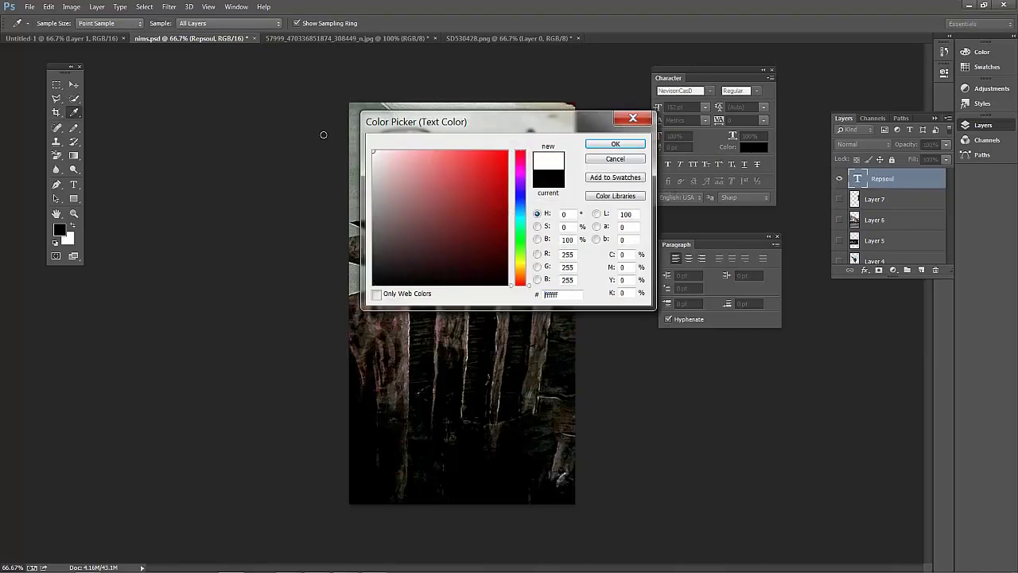
pyautogui.click(608, 145)
# Move the Repsoul text with the Move Tool from the pavement down to the dark area at the bottom of the canvas.
pyautogui.press('l')
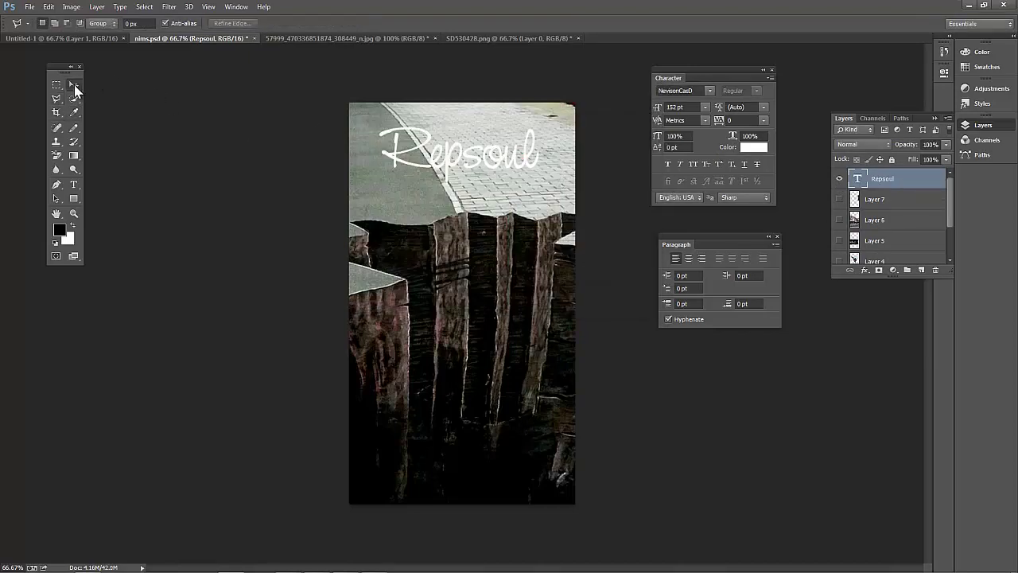
pyautogui.click(73, 85)
pyautogui.moveTo(413, 156); pyautogui.dragTo(416, 465)
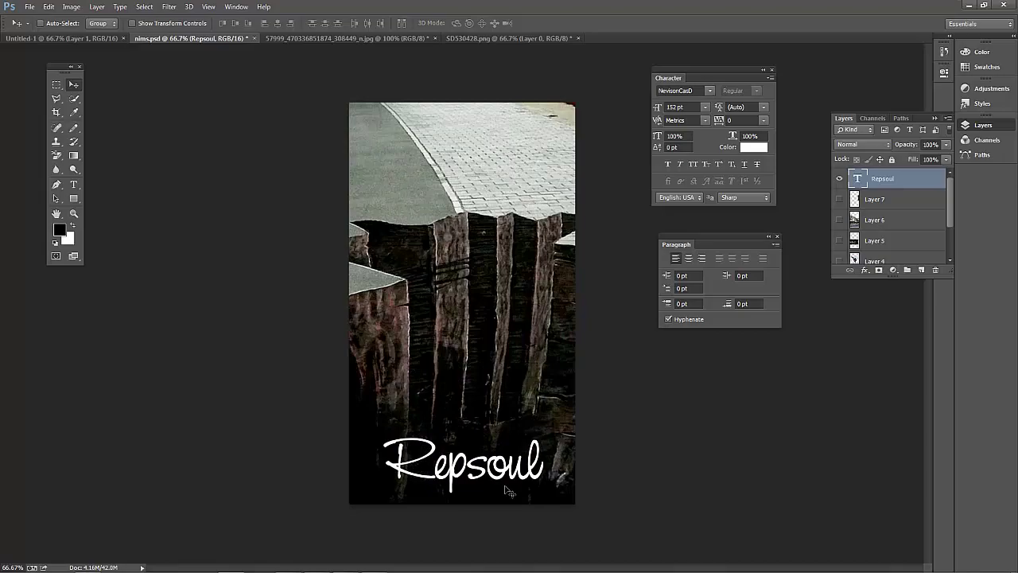